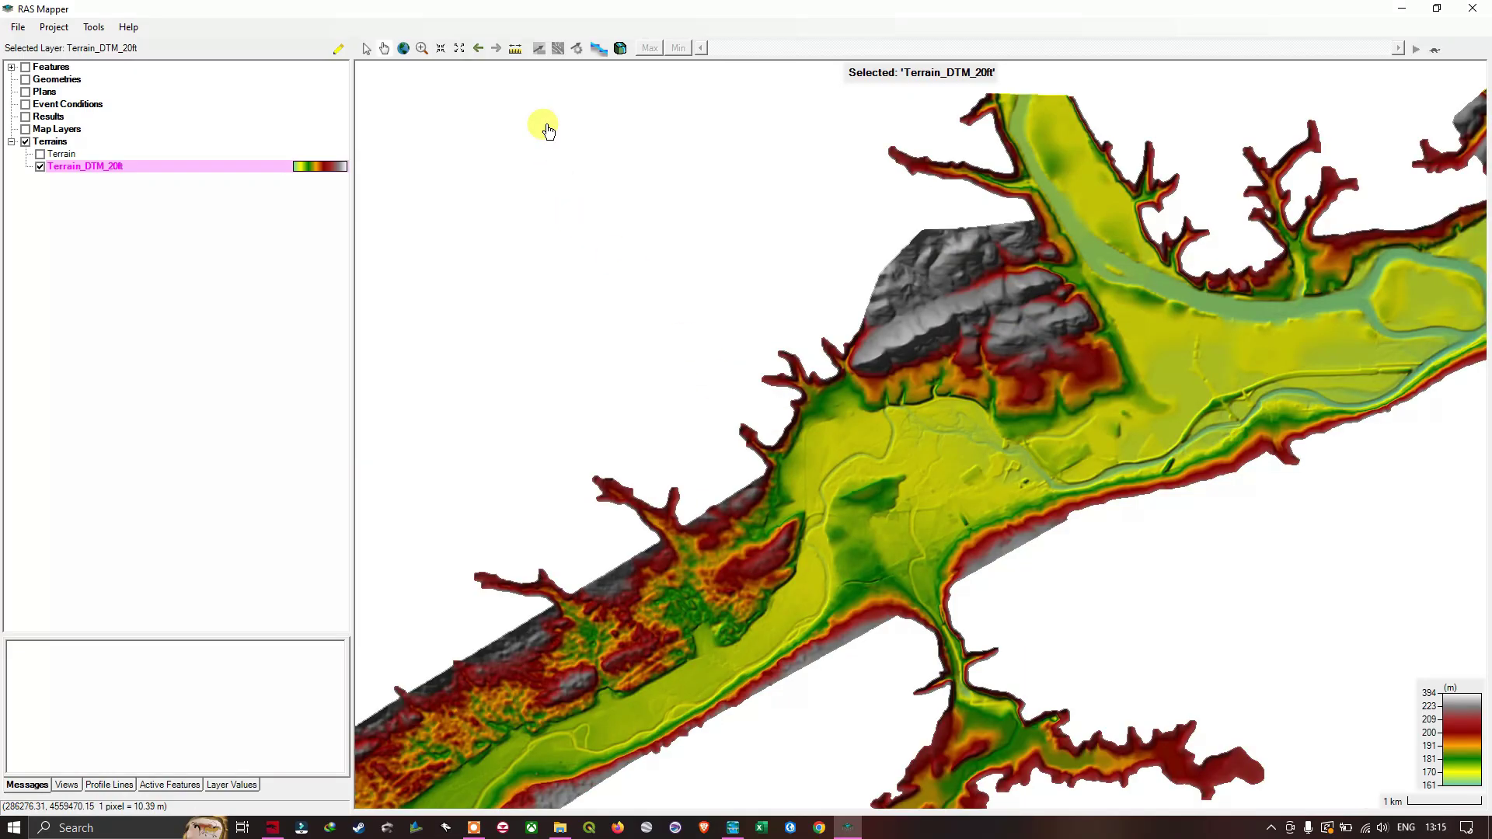
Examine the Terrain_DTM_20ft layer along the river valley, from its northeastern end to the southwestern reach and back.
{"action": "left_click_drag", "start_coordinate": [894, 381], "coordinate": [835, 315]}
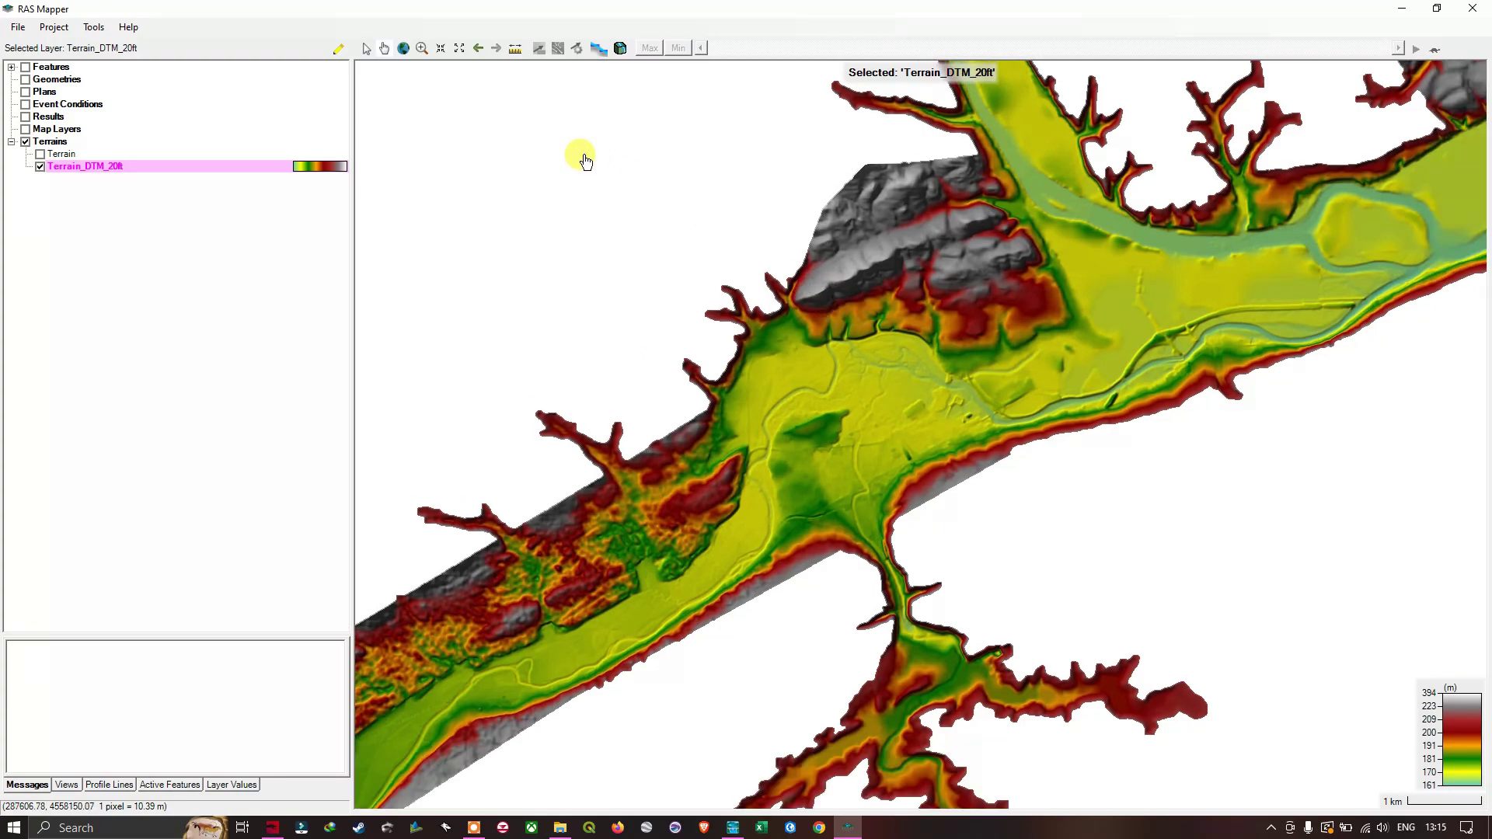
{"action": "left_click", "coordinate": [366, 53]}
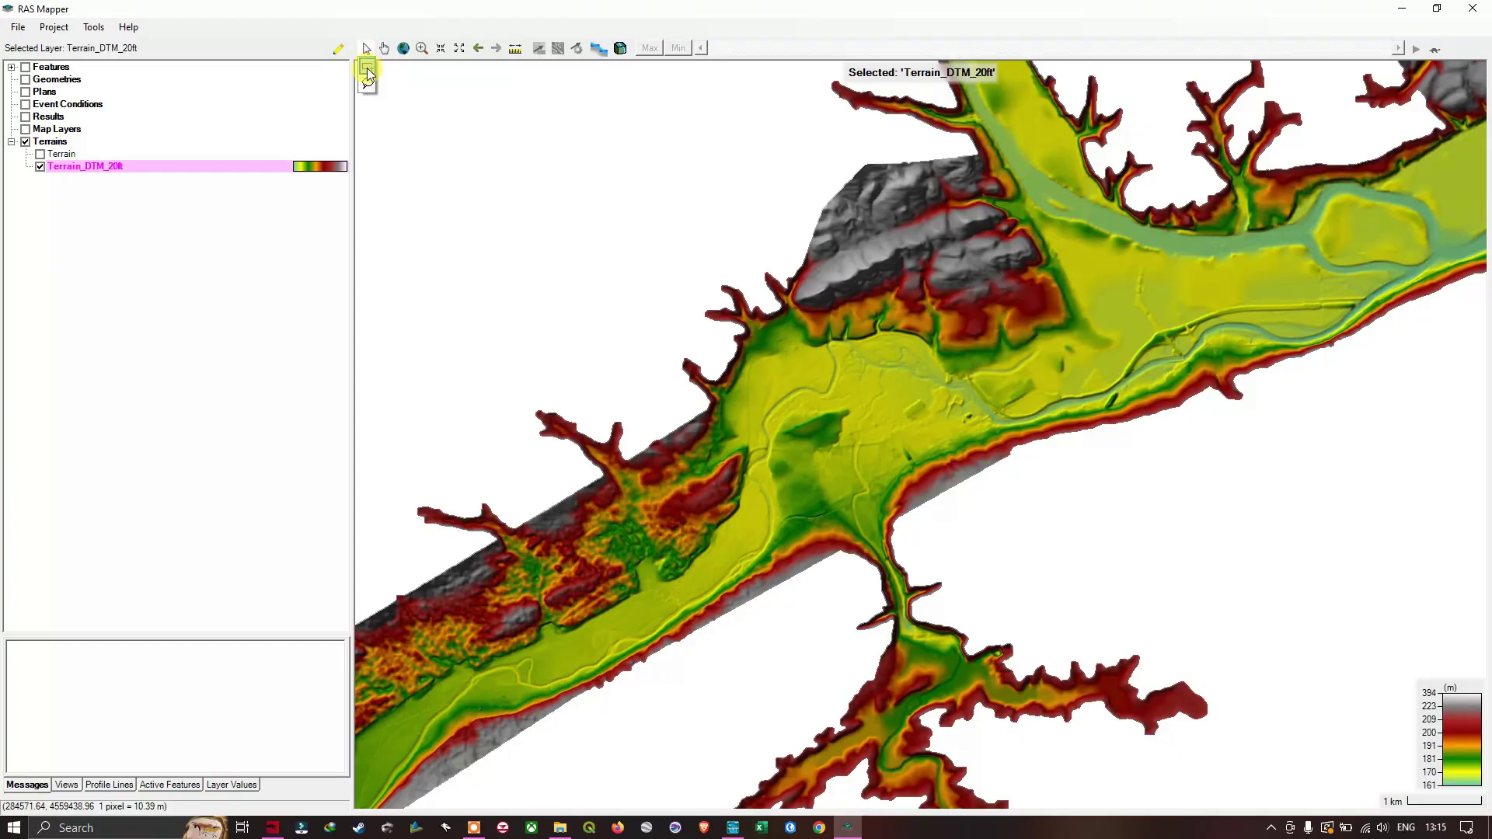
{"action": "left_click", "coordinate": [367, 68]}
{"action": "left_click", "coordinate": [384, 49]}
{"action": "left_click_drag", "start_coordinate": [1031, 285], "coordinate": [607, 362]}
{"action": "left_click_drag", "start_coordinate": [966, 327], "coordinate": [772, 501]}
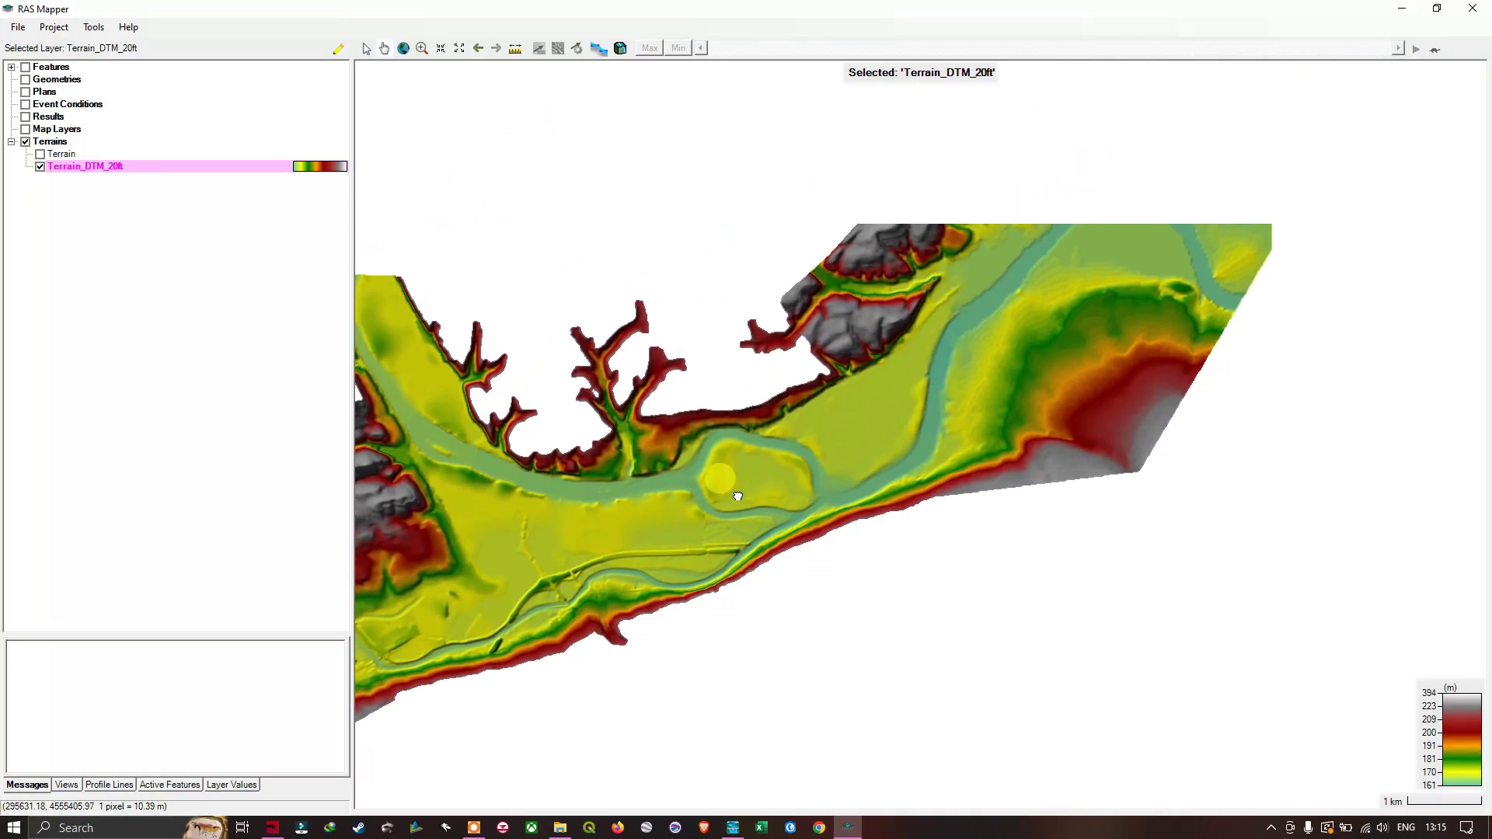
{"action": "left_click_drag", "start_coordinate": [1066, 254], "coordinate": [916, 323]}
{"action": "left_click_drag", "start_coordinate": [650, 493], "coordinate": [1016, 333]}
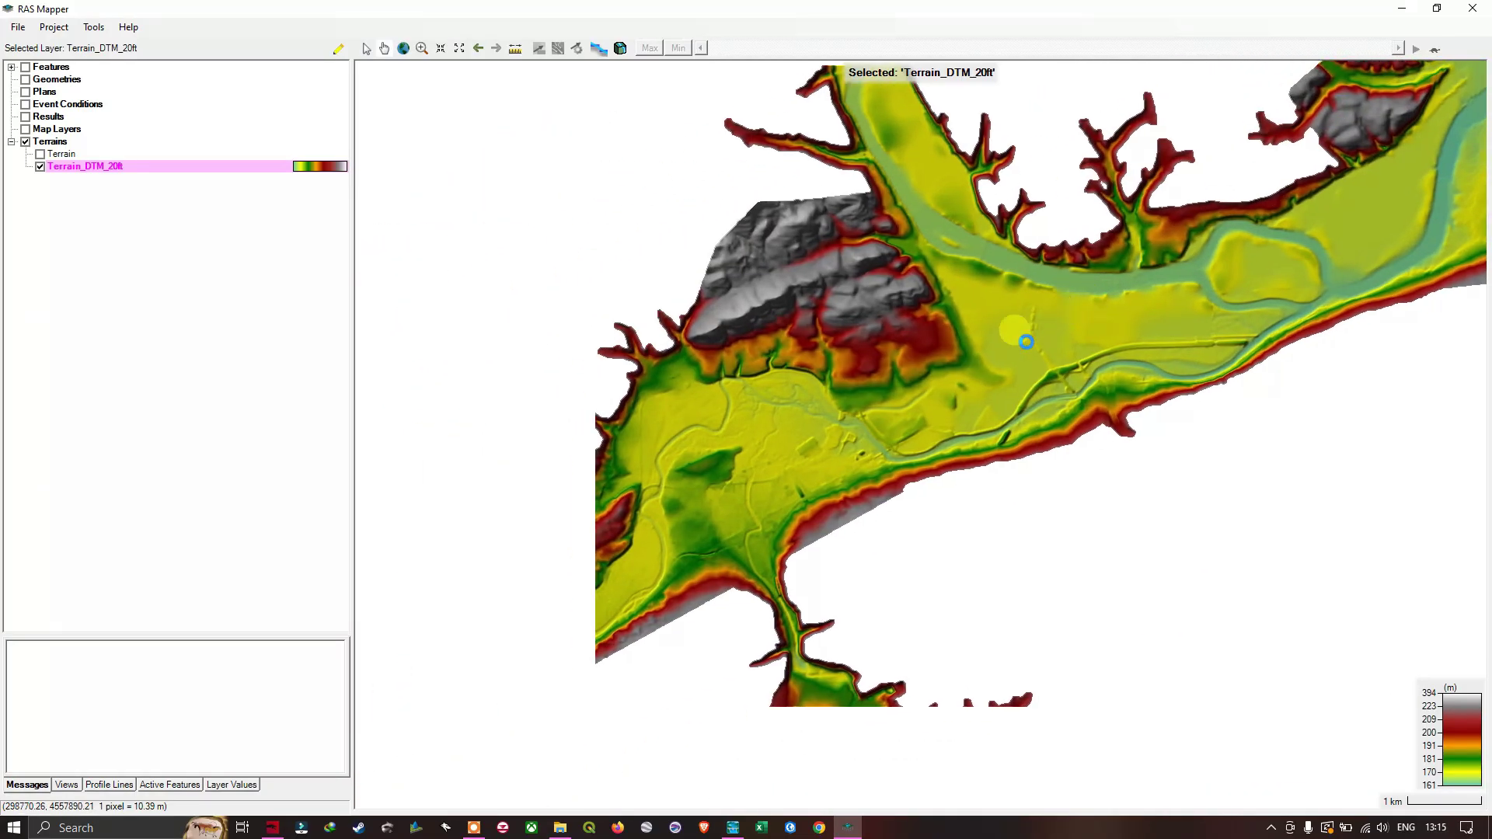
{"action": "left_click_drag", "start_coordinate": [657, 509], "coordinate": [883, 377]}
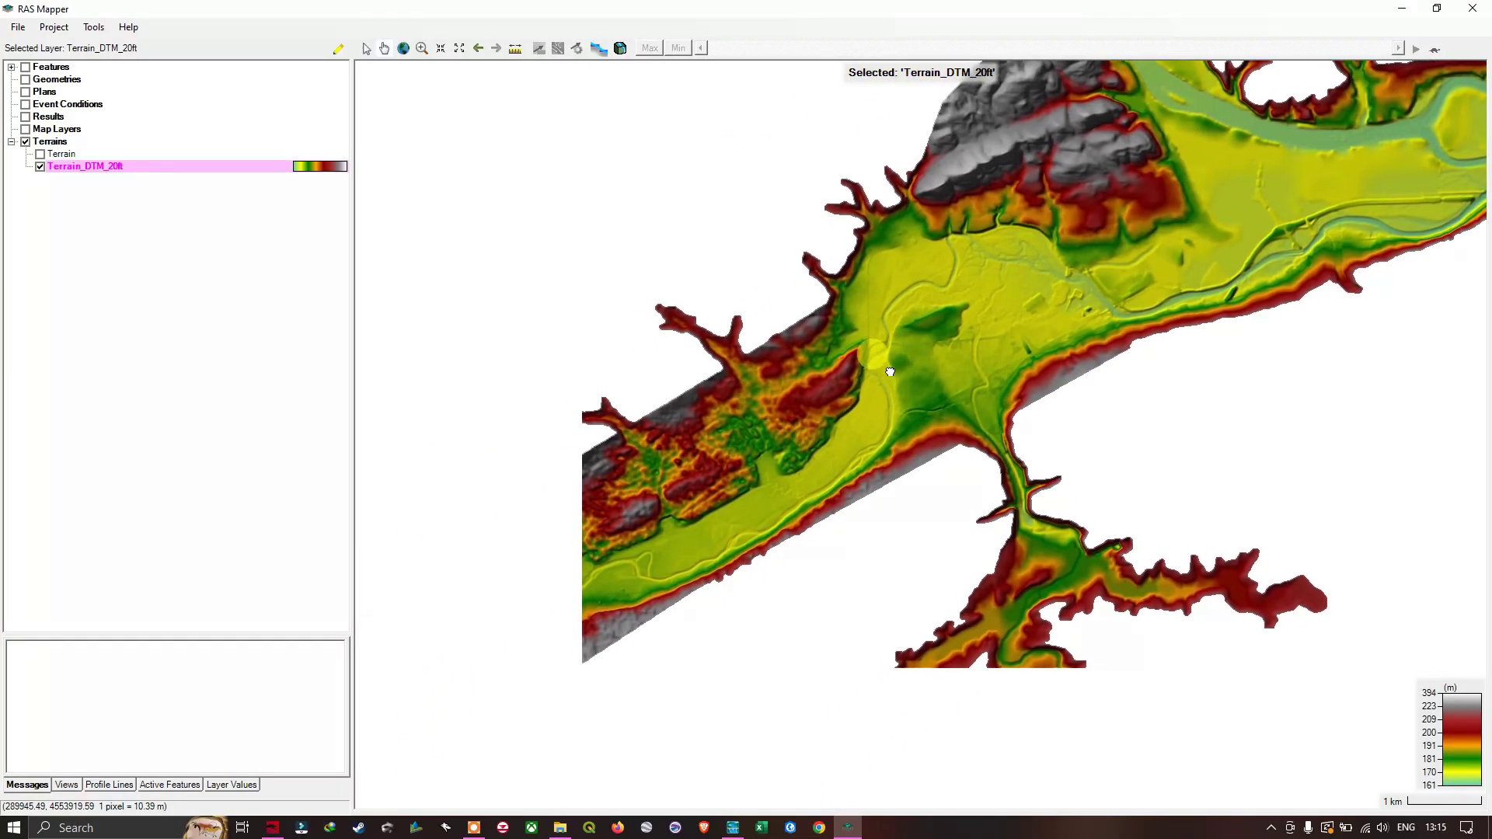
{"action": "left_click_drag", "start_coordinate": [631, 532], "coordinate": [847, 383]}
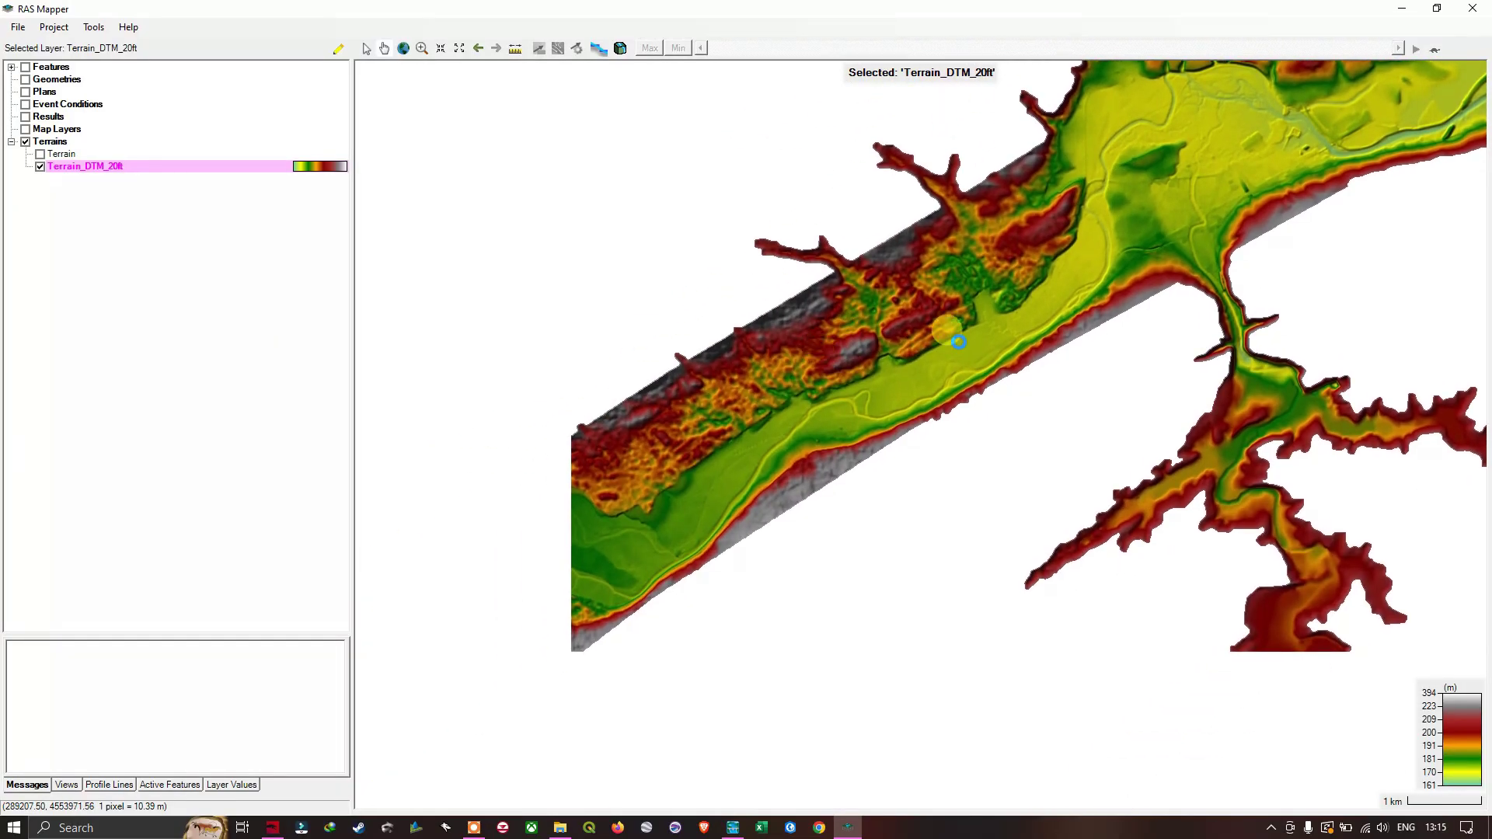
{"action": "left_click_drag", "start_coordinate": [1094, 288], "coordinate": [735, 556]}
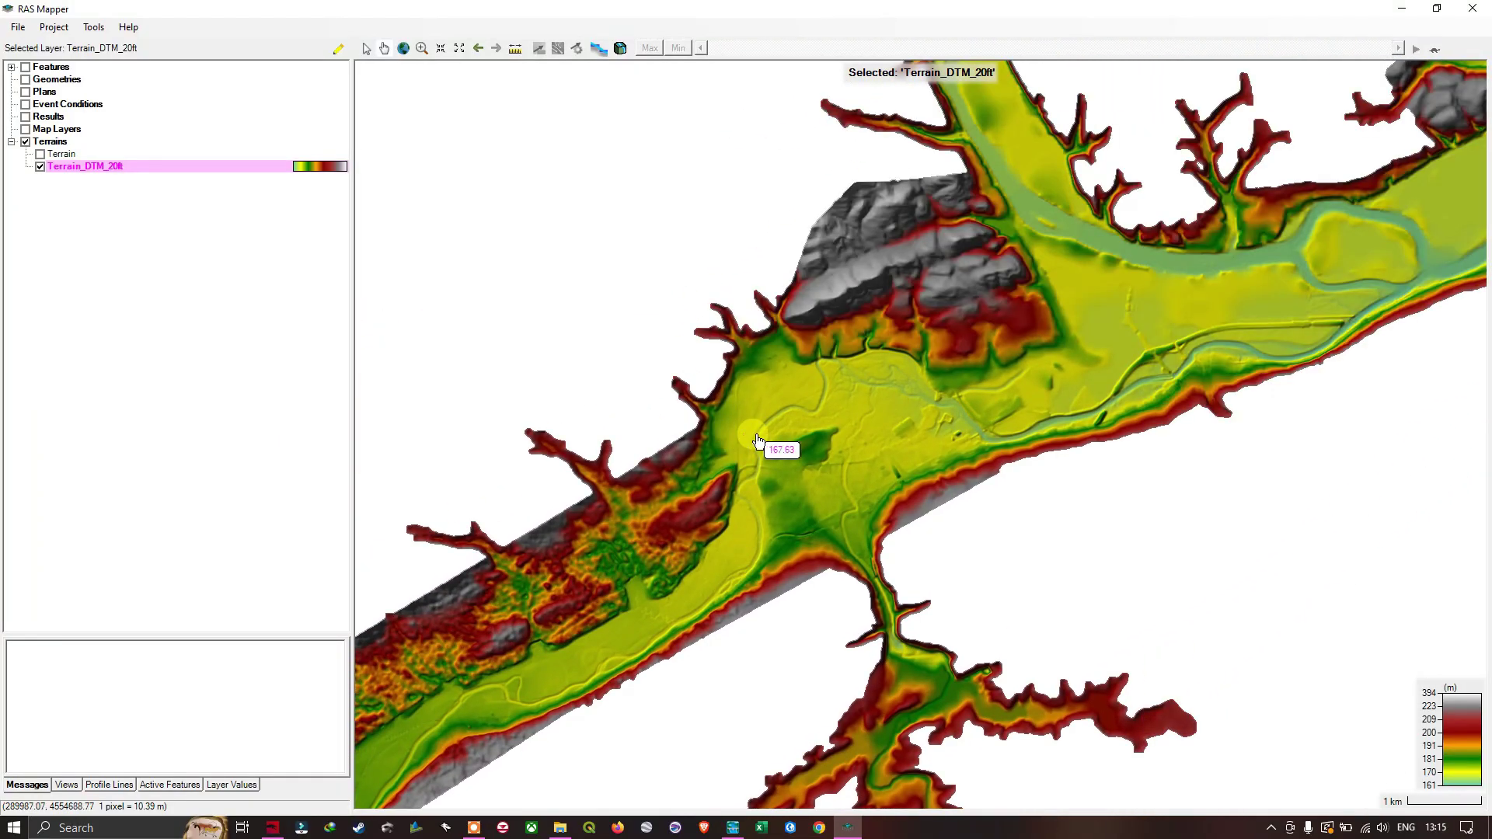
View the terrain at full extent and zoom into a window around the central valley and its southern tributary.
{"action": "left_click", "coordinate": [404, 49]}
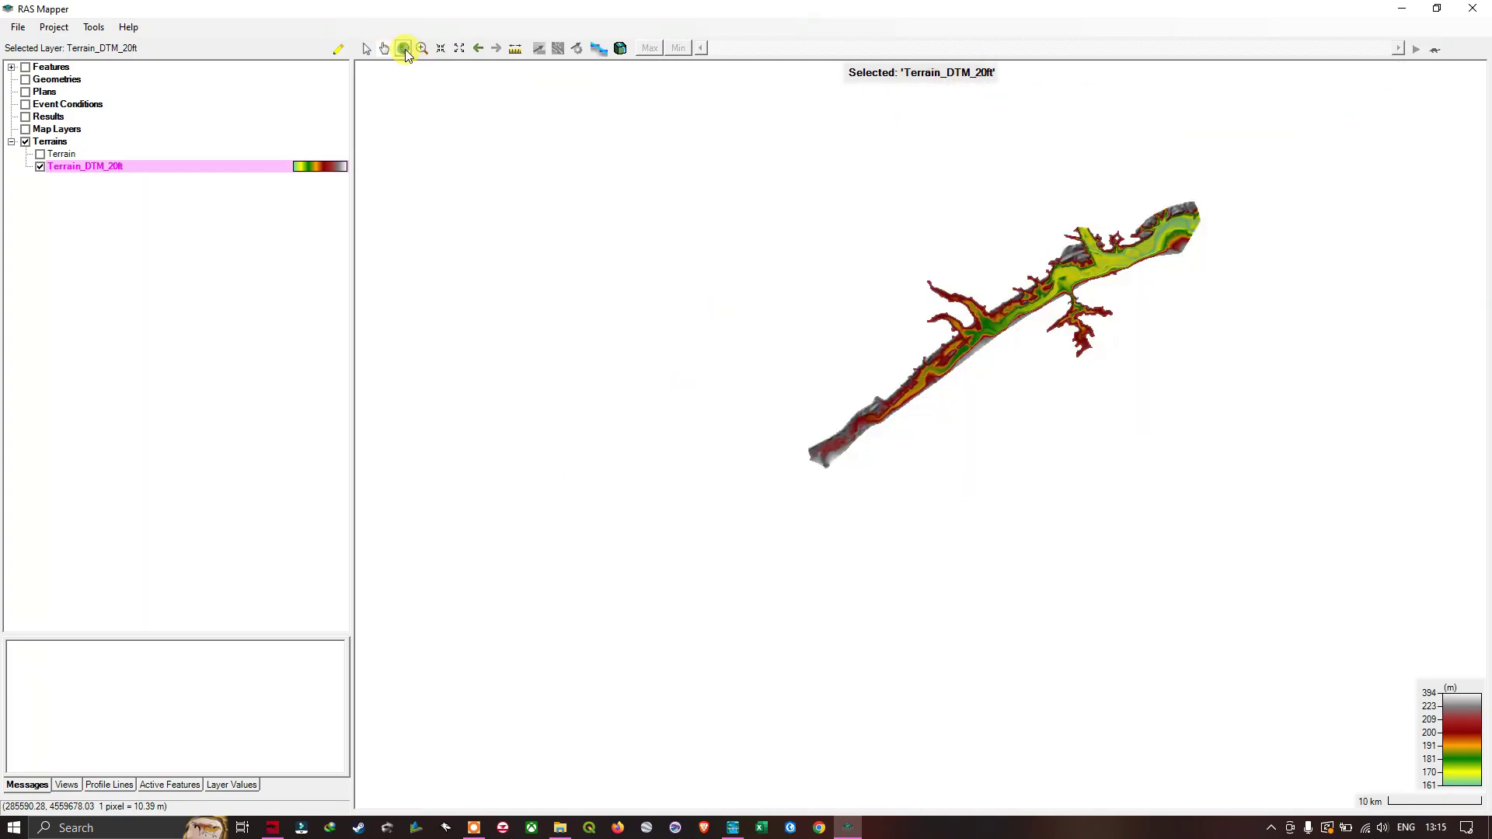
{"action": "mouse_move", "coordinate": [1059, 275]}
{"action": "left_click_drag", "start_coordinate": [1060, 274], "coordinate": [897, 302]}
{"action": "scroll", "coordinate": [897, 302], "scroll_direction": "up", "scroll_amount": 3}
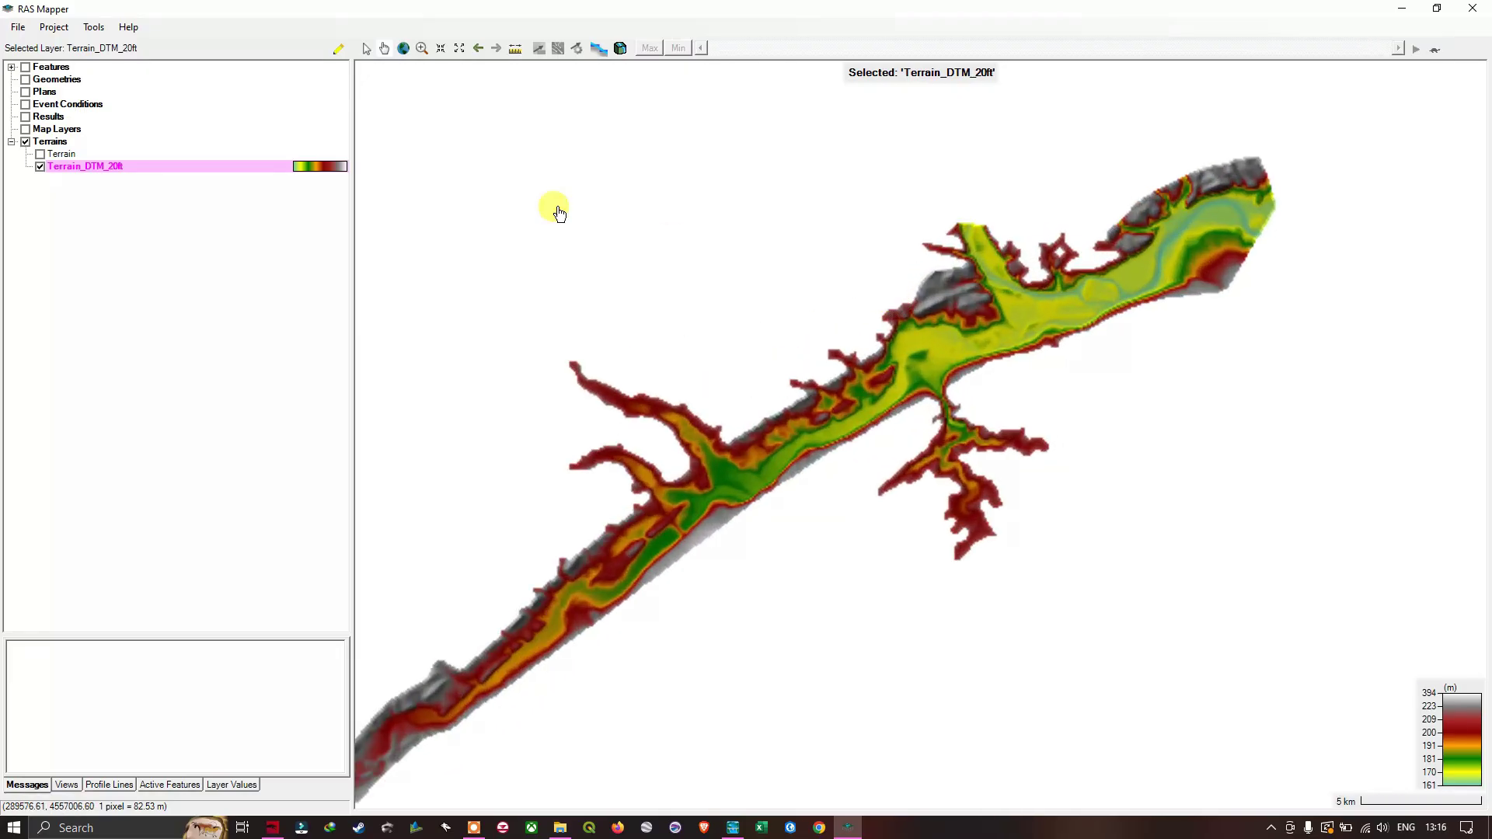
{"action": "left_click", "coordinate": [421, 48]}
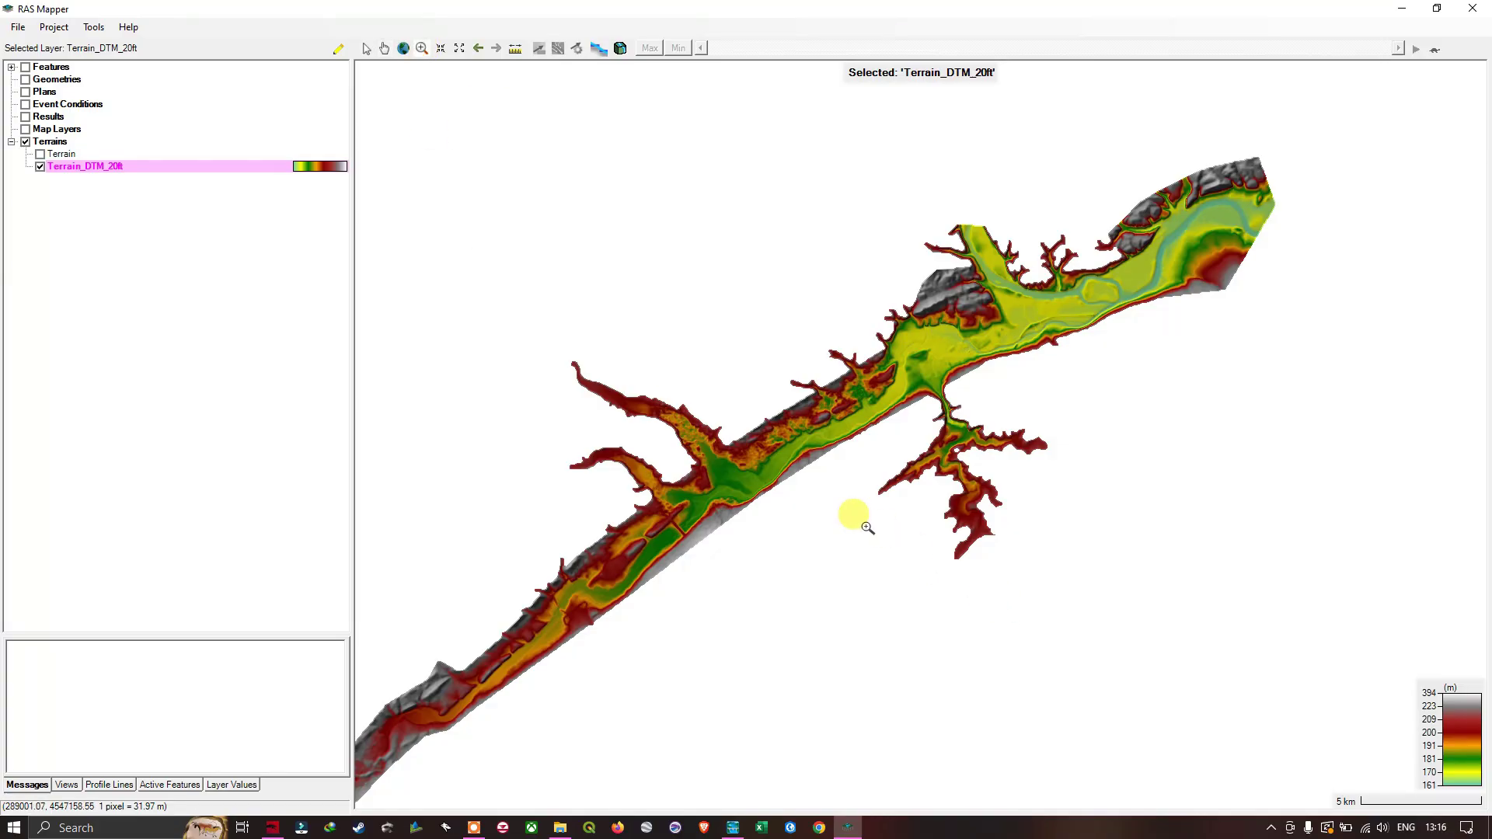
{"action": "left_click_drag", "start_coordinate": [748, 281], "coordinate": [1041, 498]}
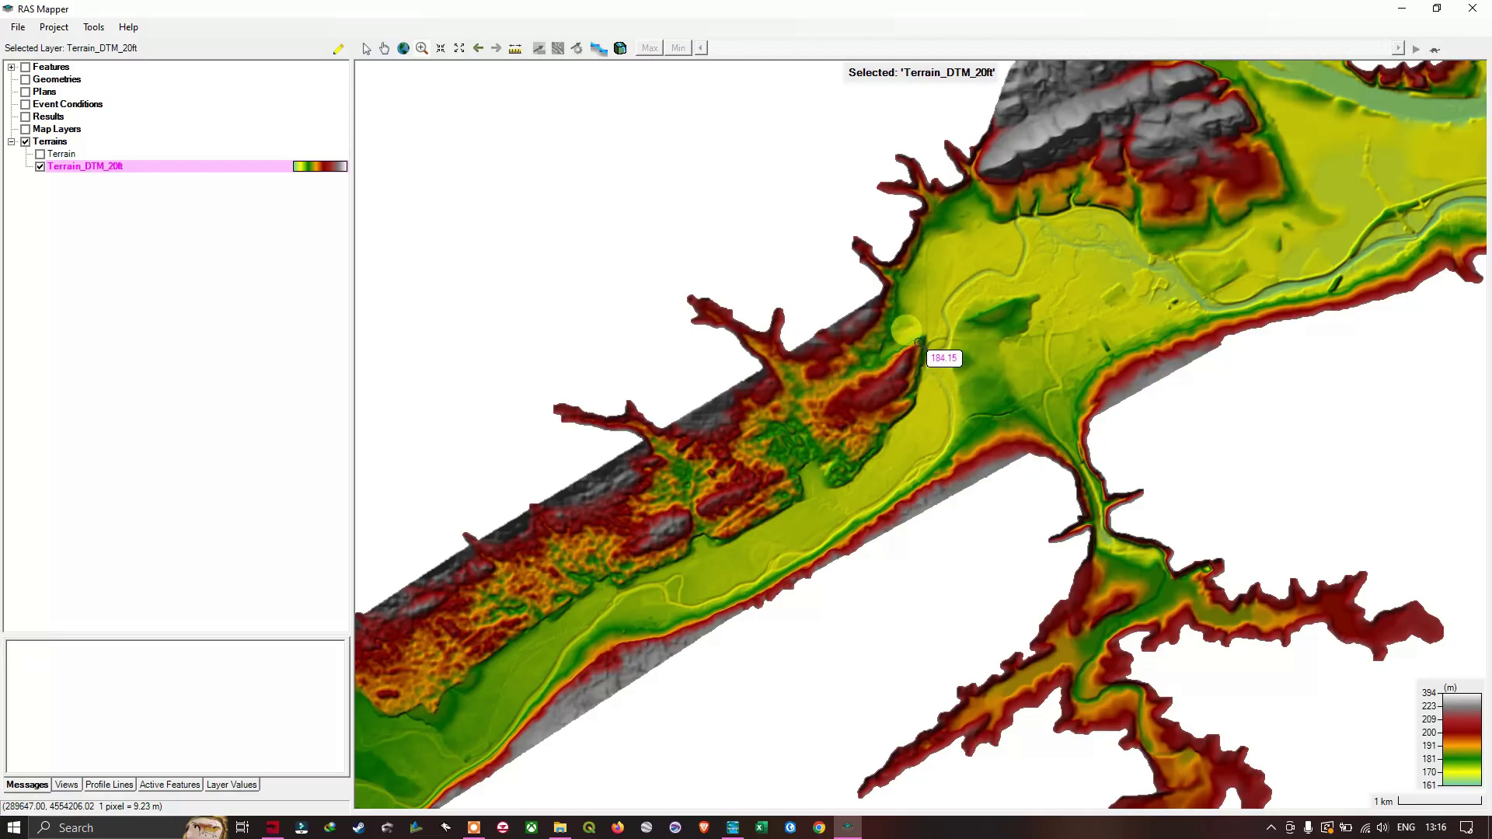
Try the fixed zoom-in and zoom-out twice each, and step to the previous and next view extents.
{"action": "left_click", "coordinate": [441, 52]}
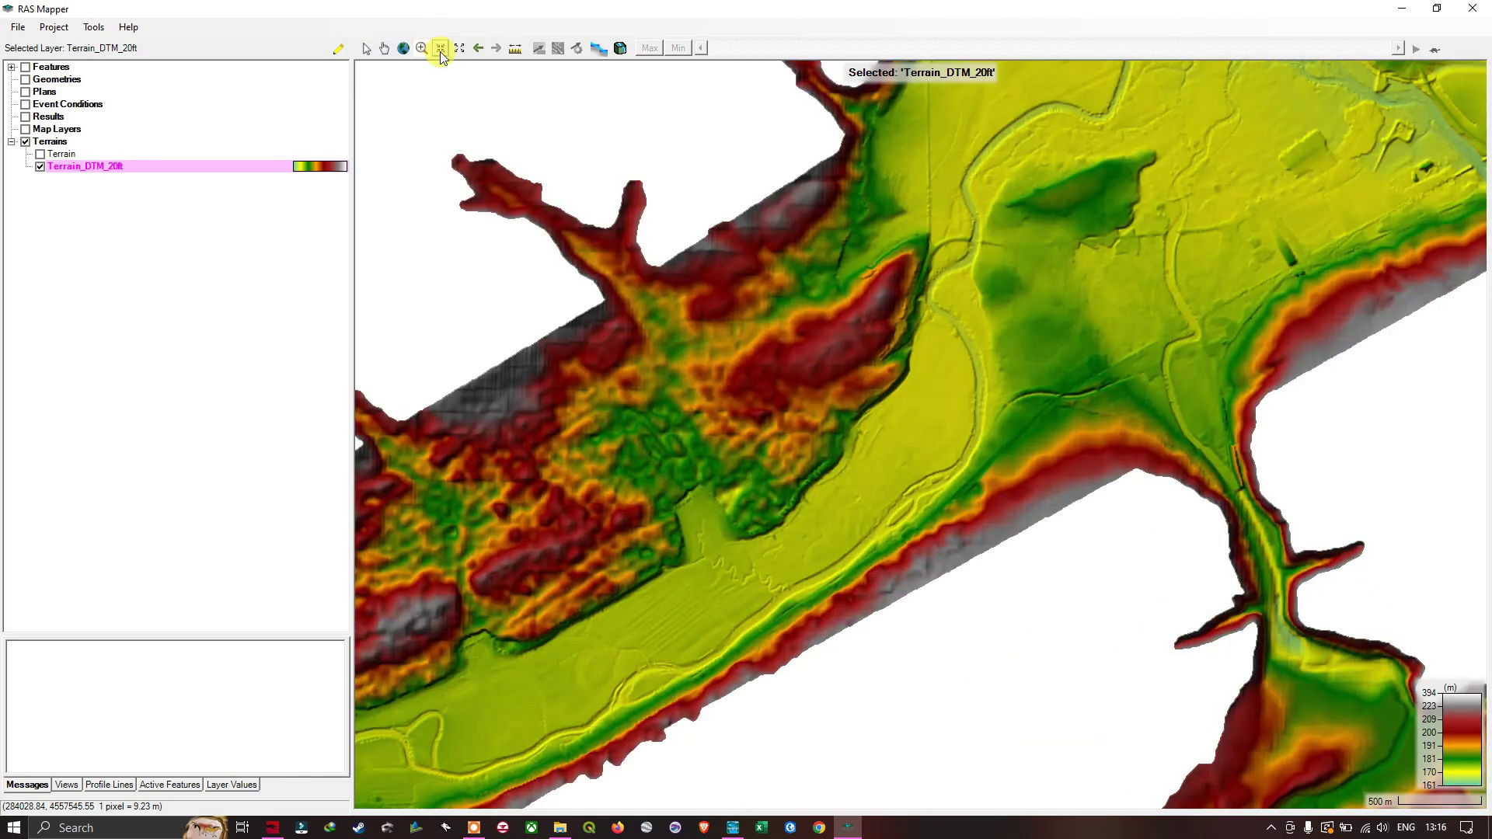
{"action": "left_click", "coordinate": [441, 52]}
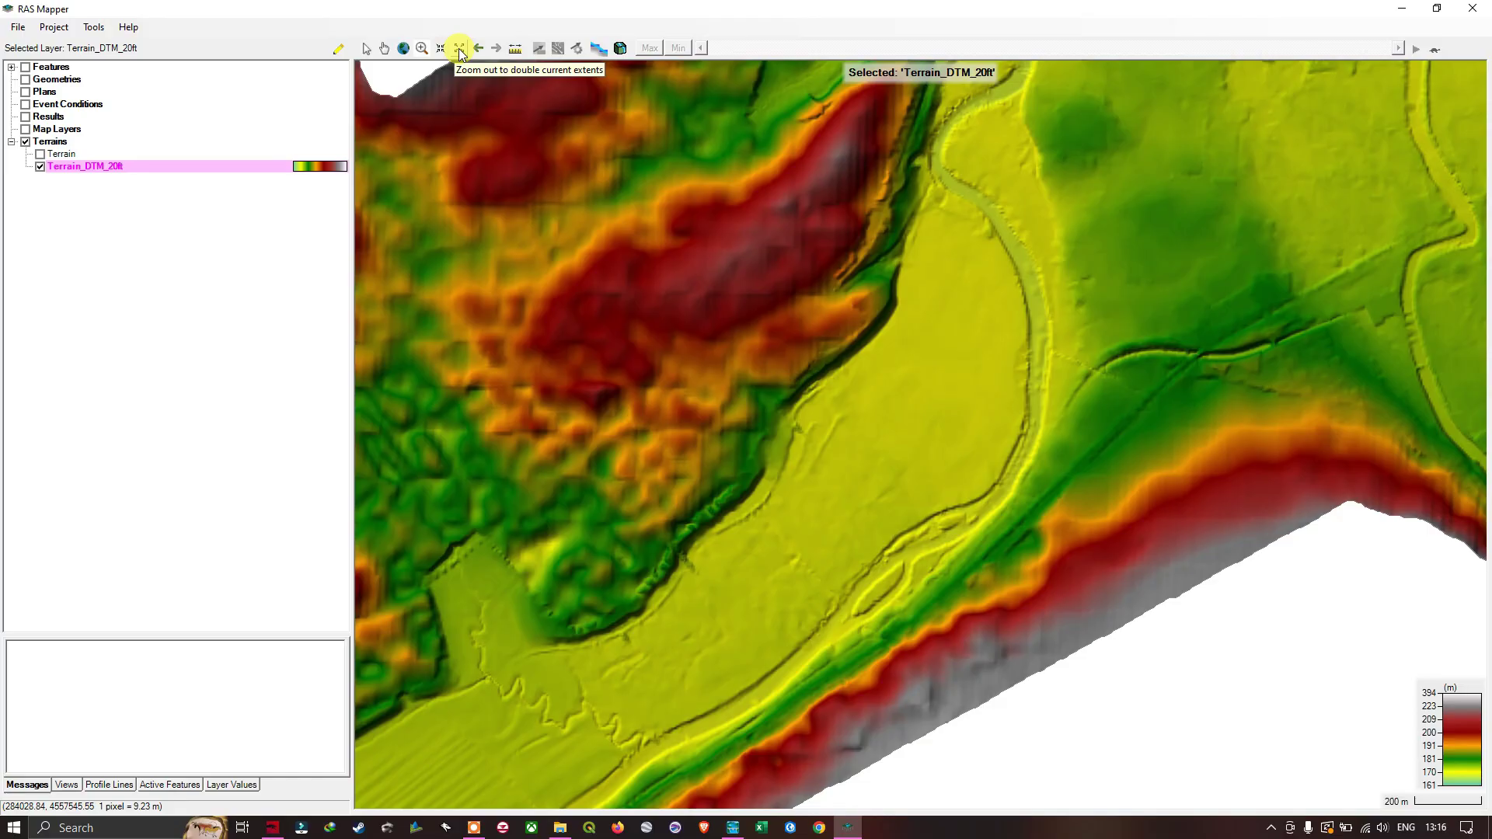
{"action": "left_click", "coordinate": [459, 51]}
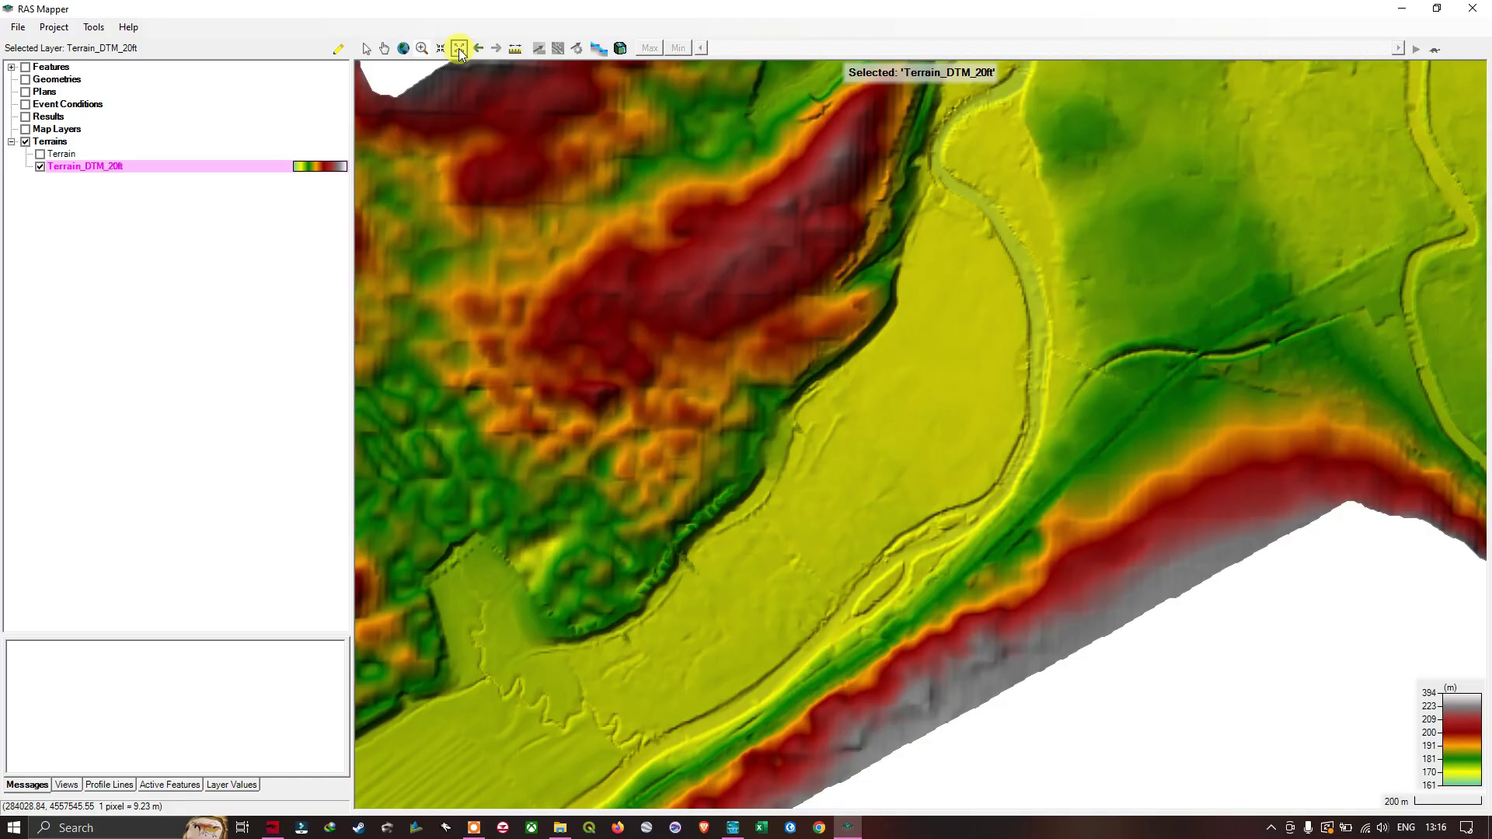
{"action": "left_click", "coordinate": [459, 50]}
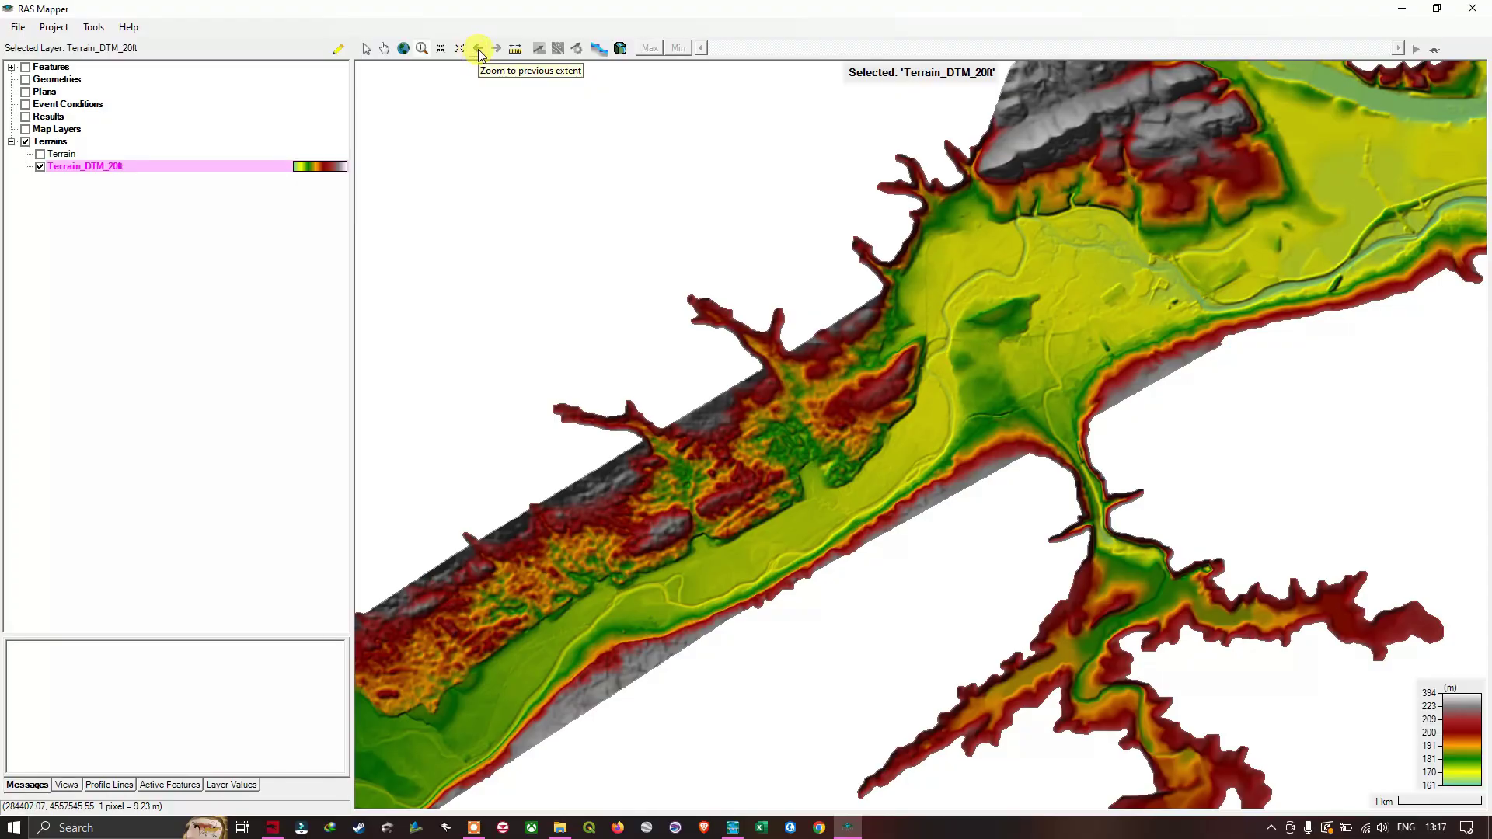
{"action": "left_click", "coordinate": [479, 49]}
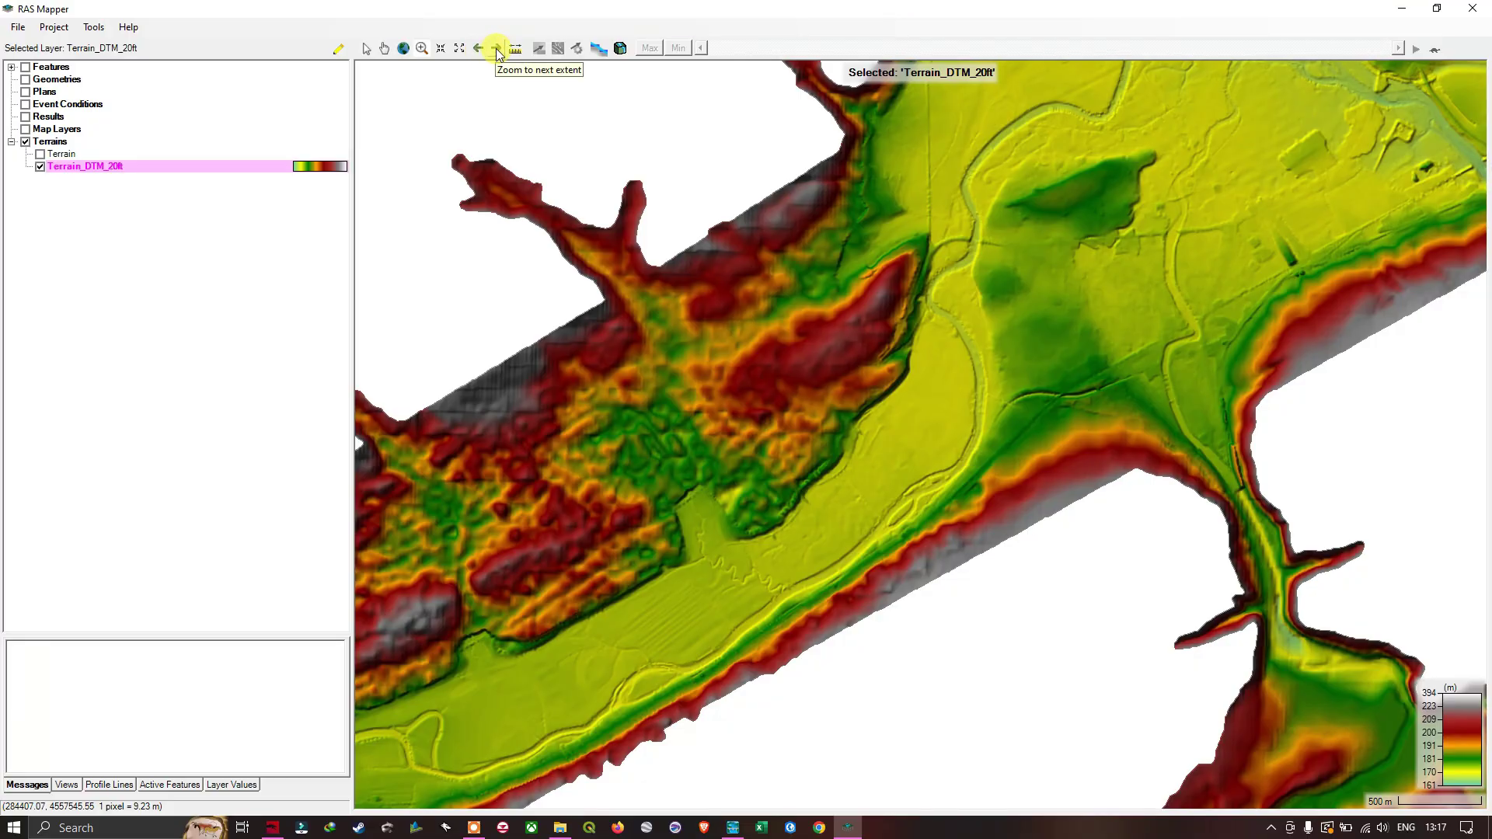
{"action": "left_click", "coordinate": [497, 50]}
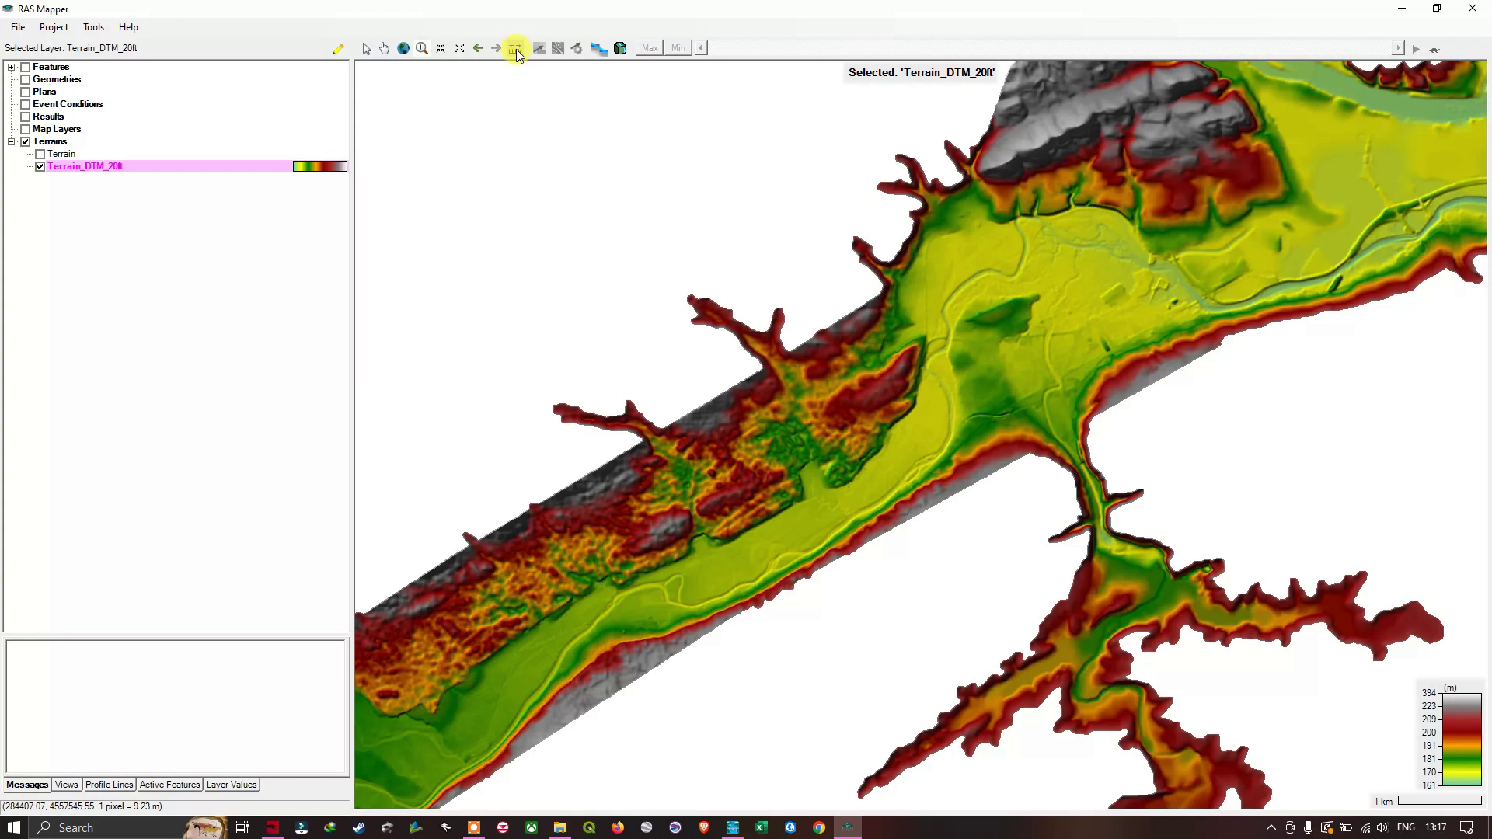
Examine the terrain around the river confluence and the northeastern reach.
{"action": "left_click", "coordinate": [364, 49]}
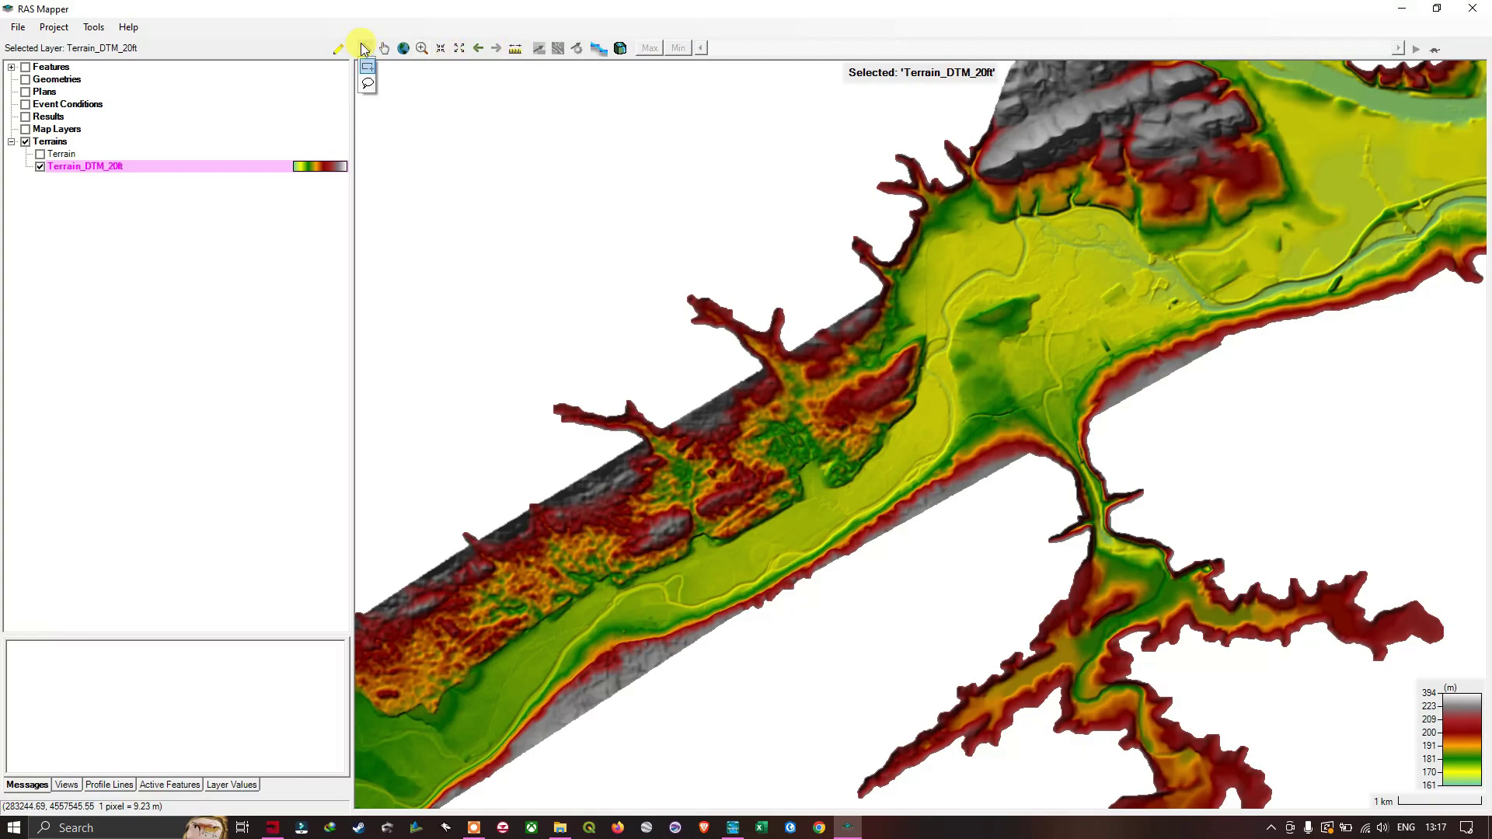
{"action": "left_click", "coordinate": [790, 410]}
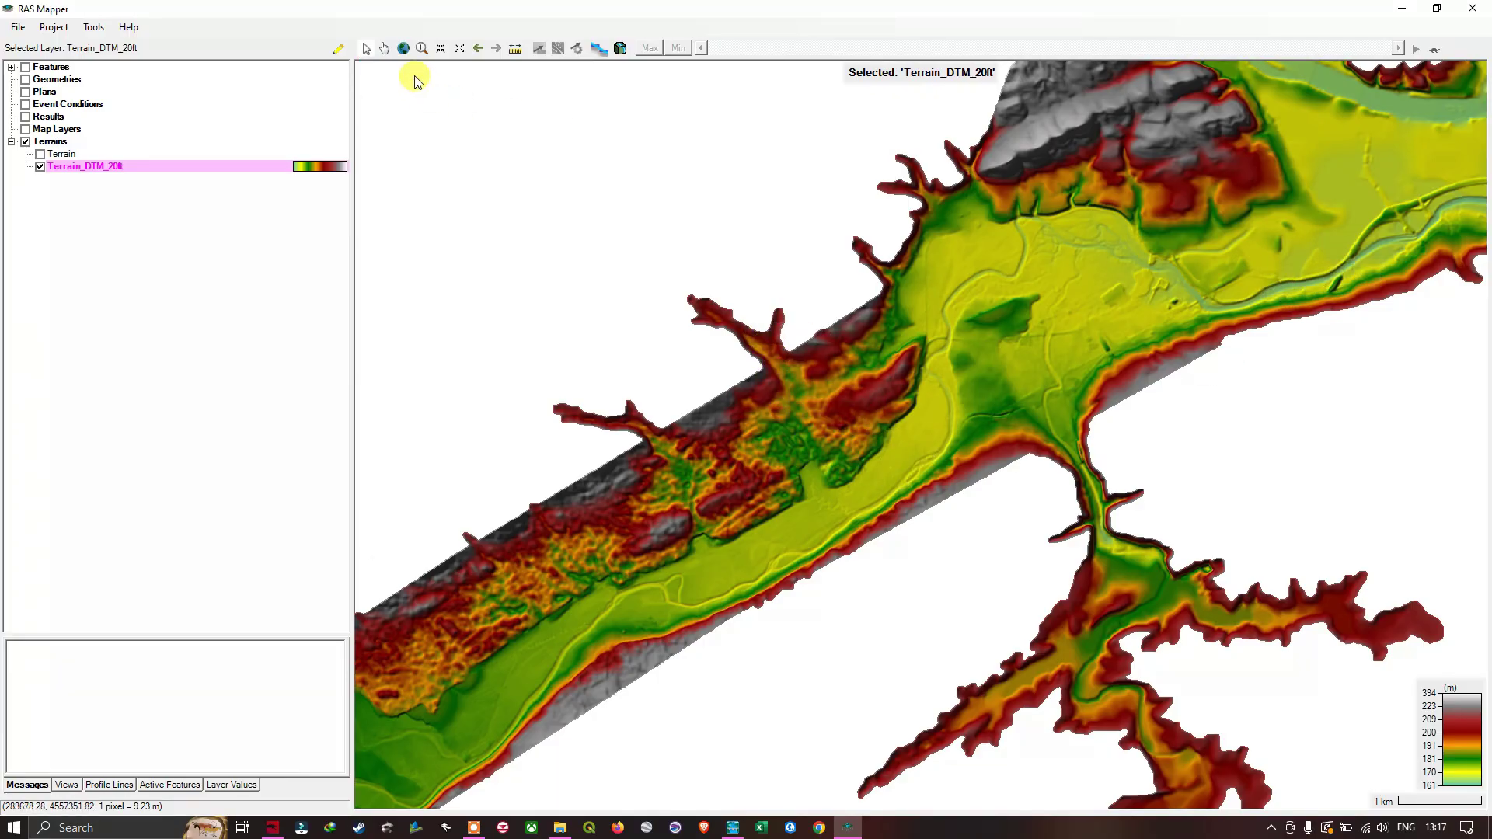
{"action": "left_click", "coordinate": [384, 48]}
{"action": "left_click_drag", "start_coordinate": [1392, 276], "coordinate": [1034, 362]}
{"action": "left_click_drag", "start_coordinate": [1315, 266], "coordinate": [1093, 492]}
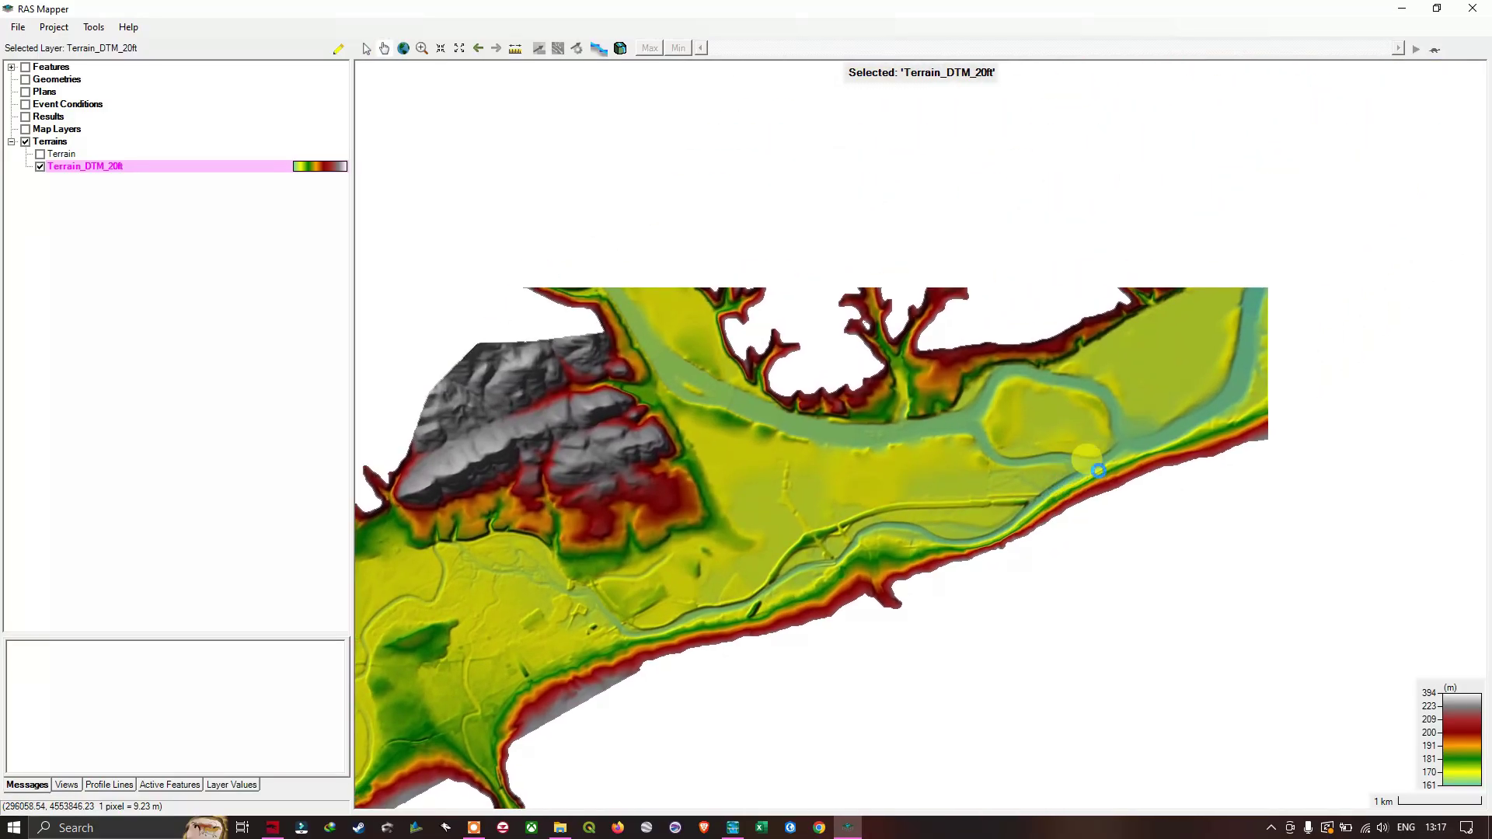
{"action": "left_click_drag", "start_coordinate": [1329, 228], "coordinate": [1197, 329]}
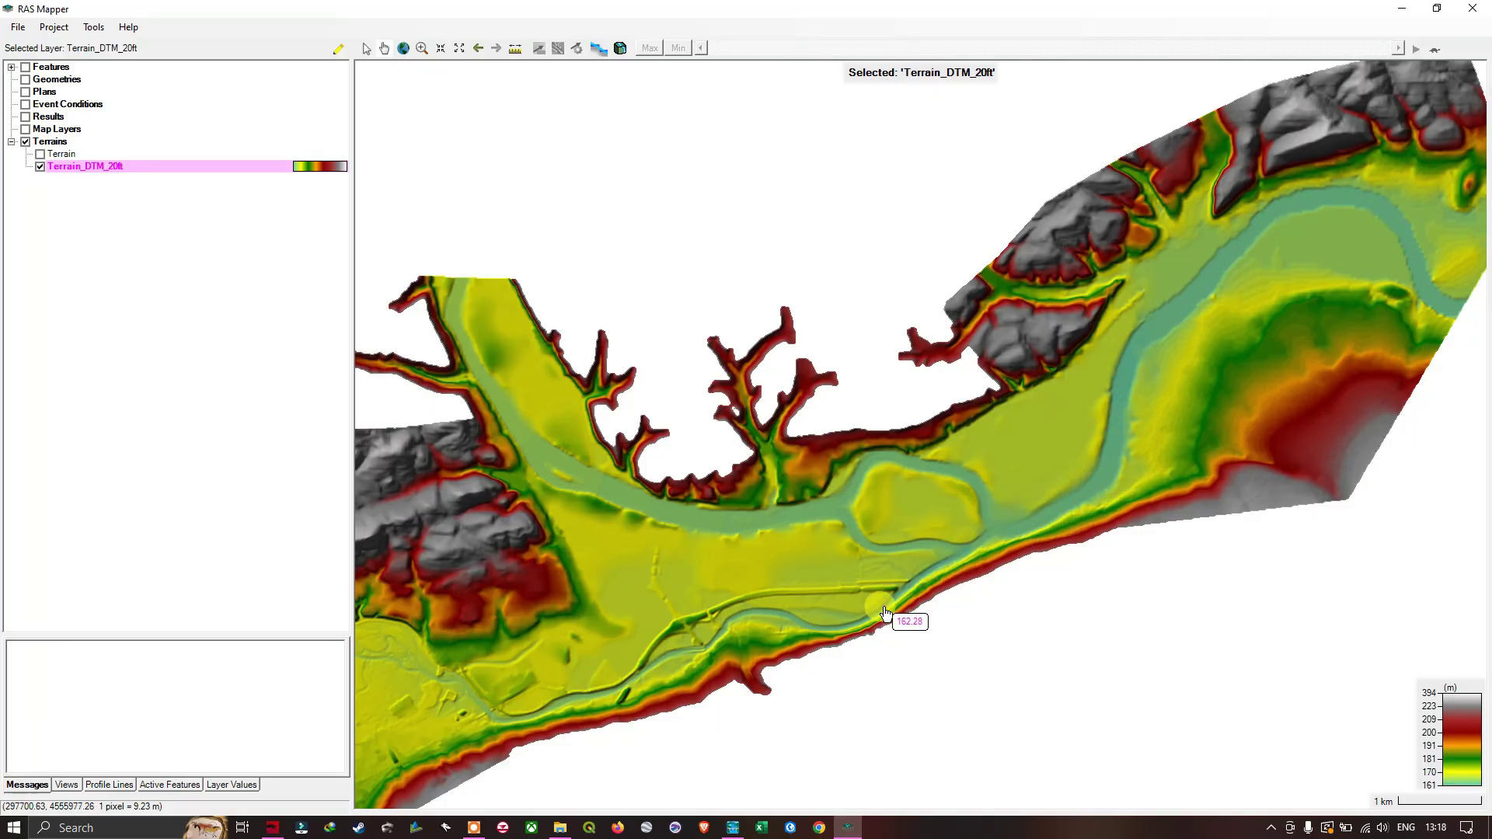
{"action": "left_click_drag", "start_coordinate": [657, 645], "coordinate": [903, 517]}
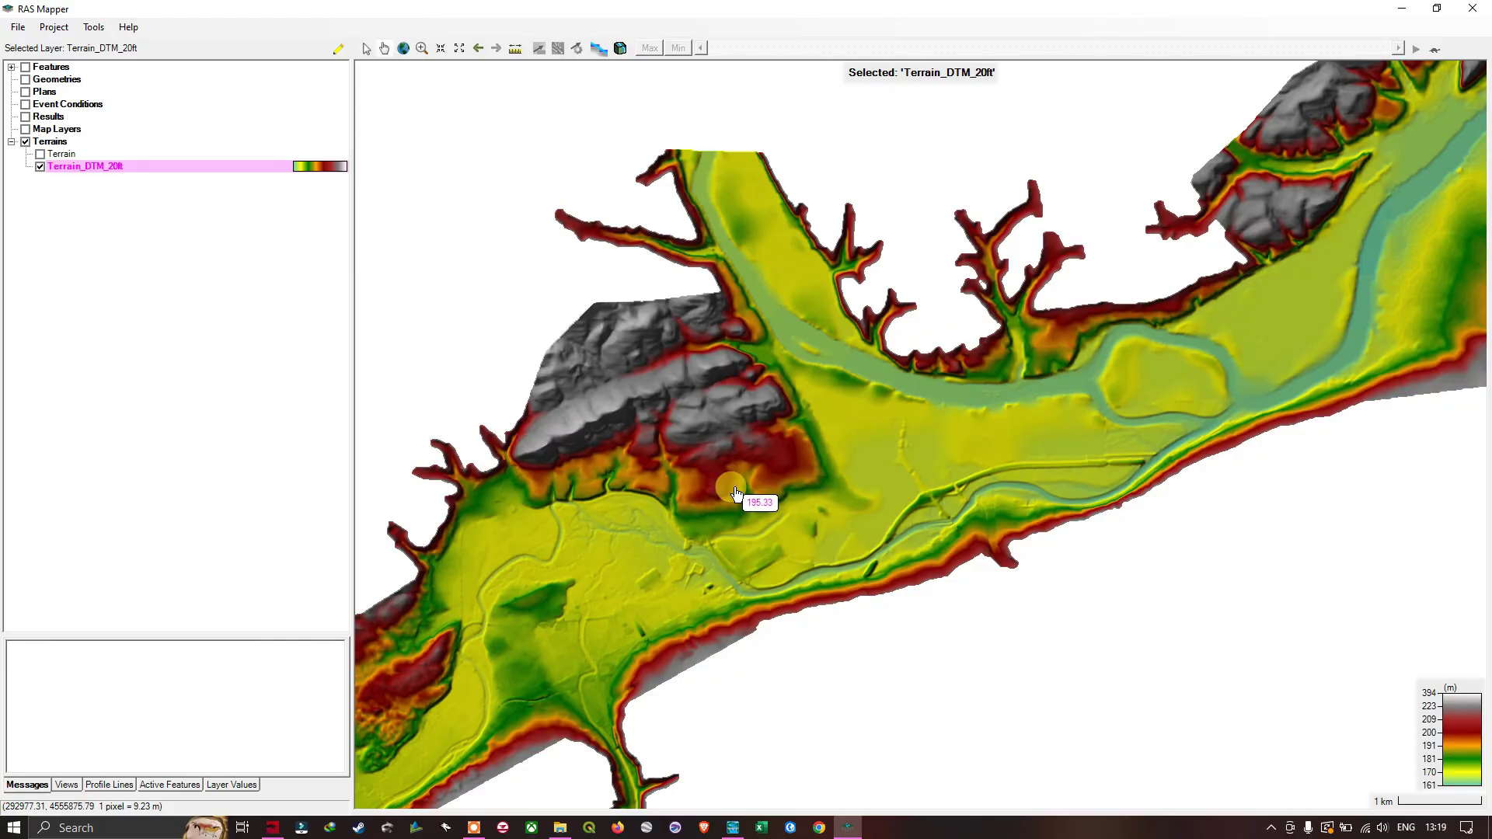
Inspect the terrain from the grey hills down to the southwestern valley and southern tributary.
{"action": "left_click", "coordinate": [384, 49]}
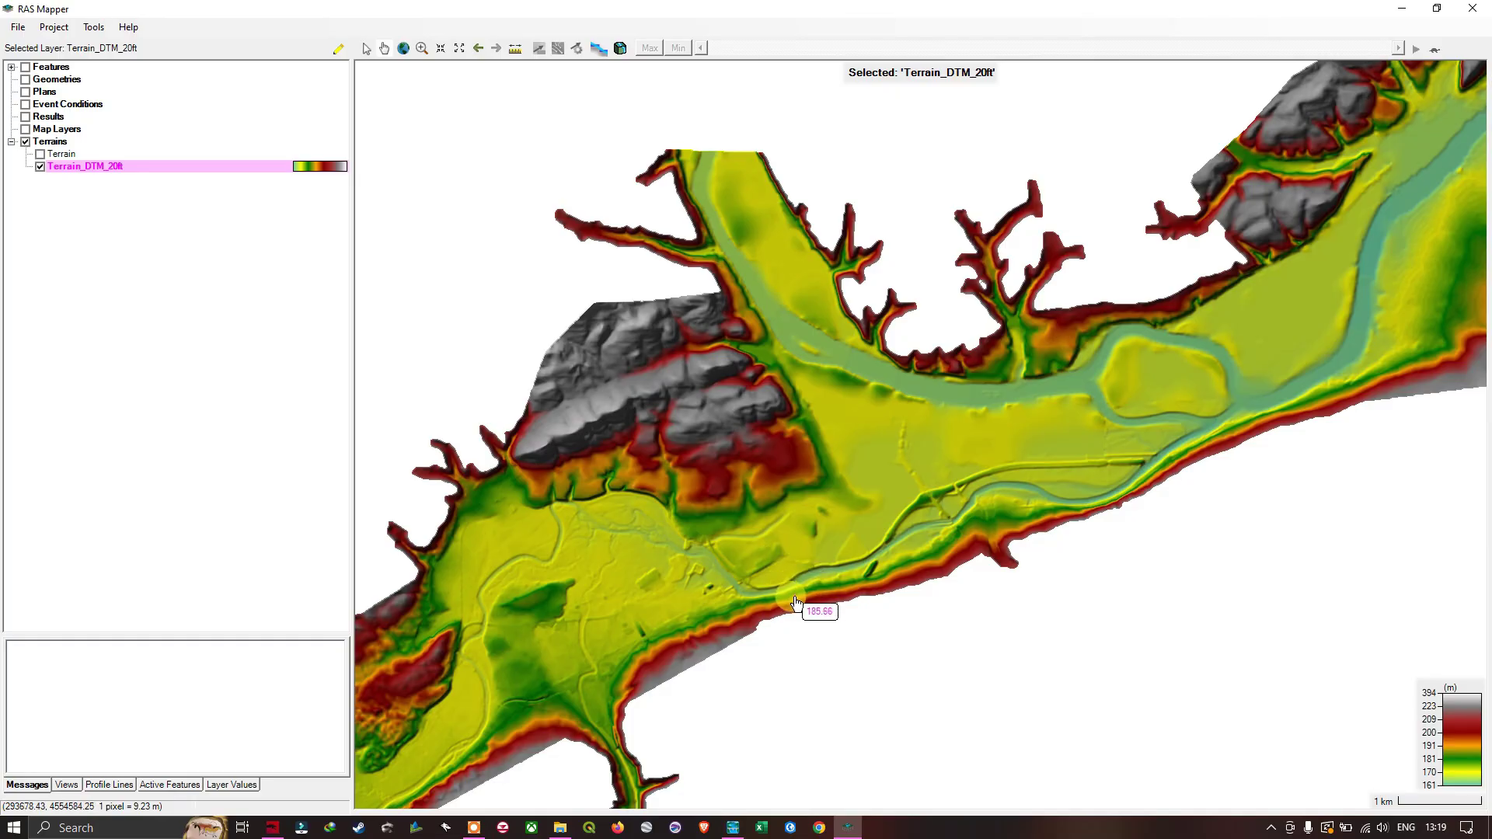
{"action": "left_click_drag", "start_coordinate": [582, 521], "coordinate": [969, 376]}
{"action": "left_click_drag", "start_coordinate": [747, 564], "coordinate": [911, 442]}
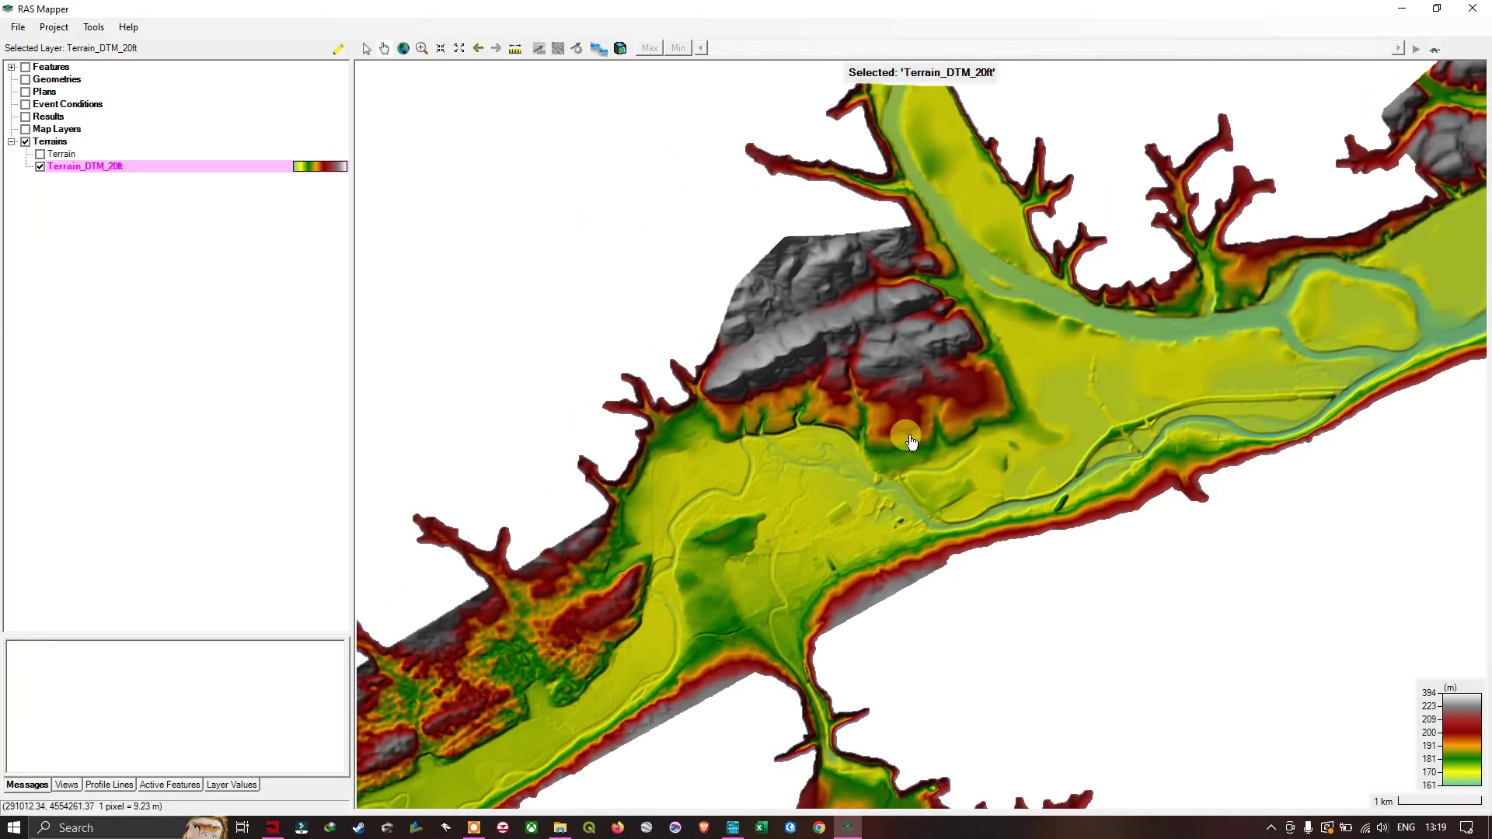
{"action": "left_click_drag", "start_coordinate": [710, 572], "coordinate": [875, 460]}
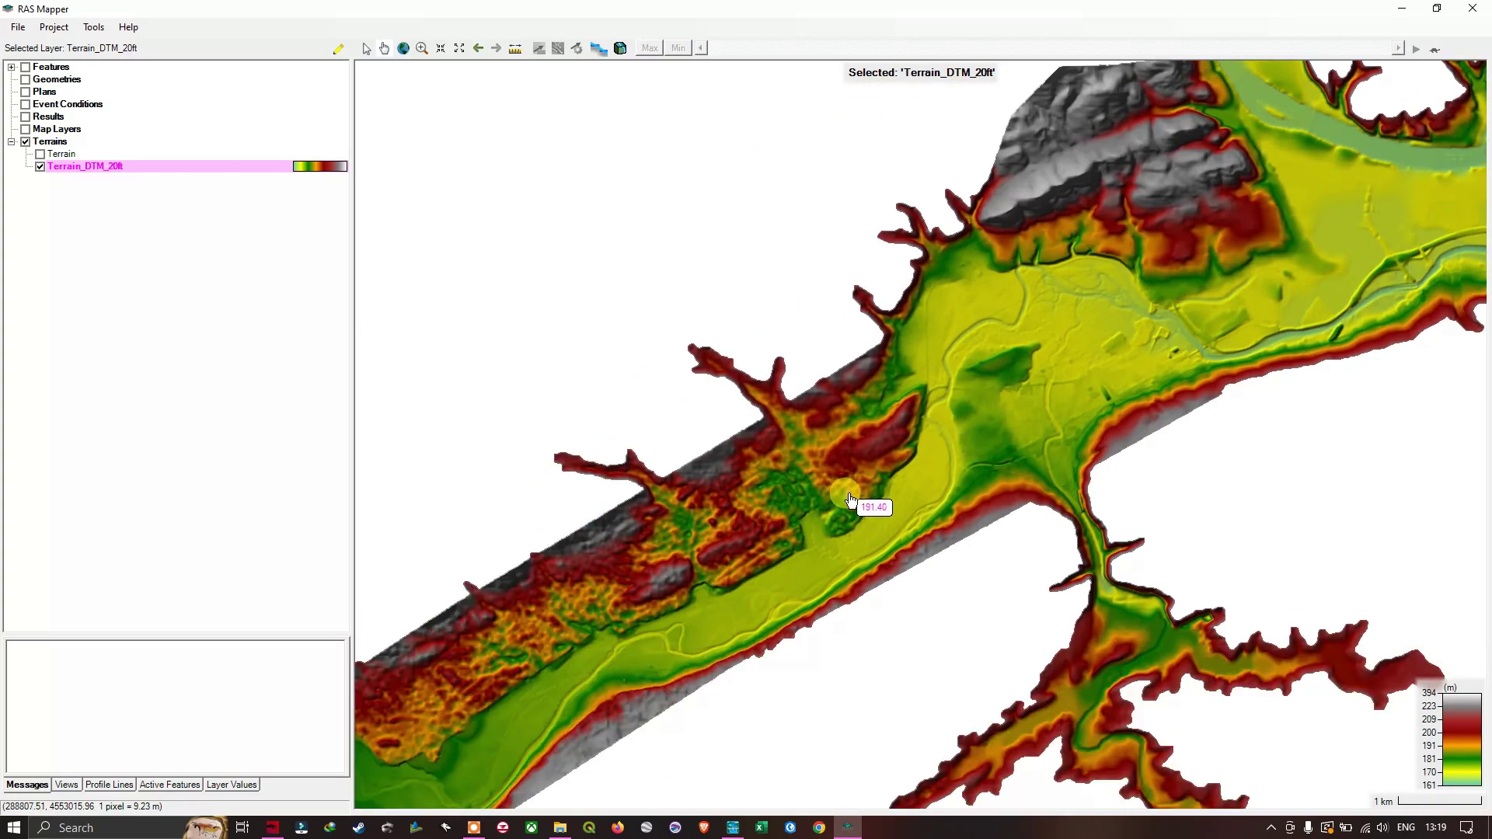
{"action": "left_click", "coordinate": [847, 472]}
Open the image display properties of Terrain_DTM_20ft and review its source files and visualization settings.
{"action": "right_click", "coordinate": [61, 170]}
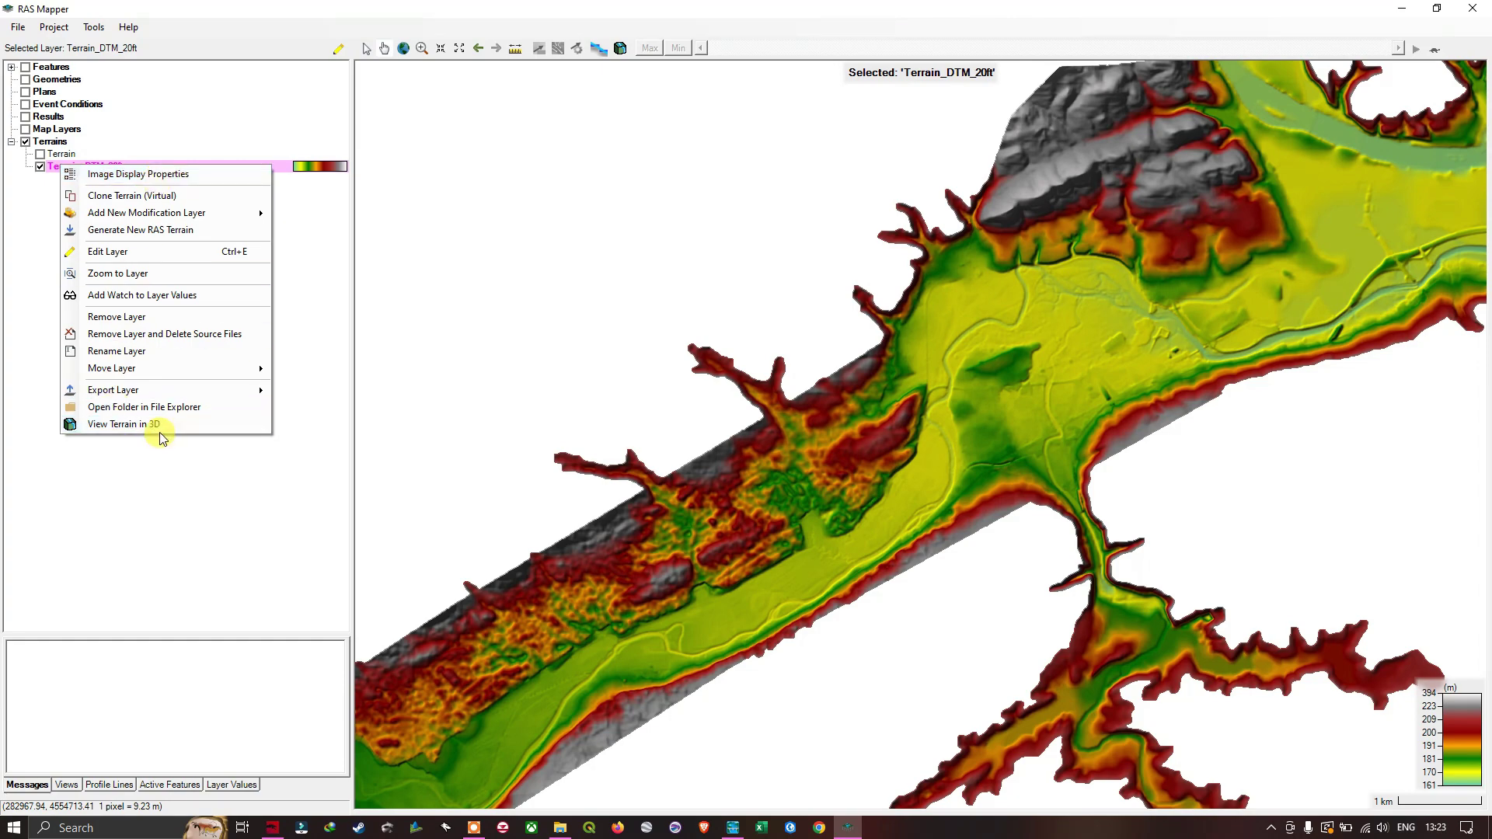
{"action": "left_click", "coordinate": [186, 176]}
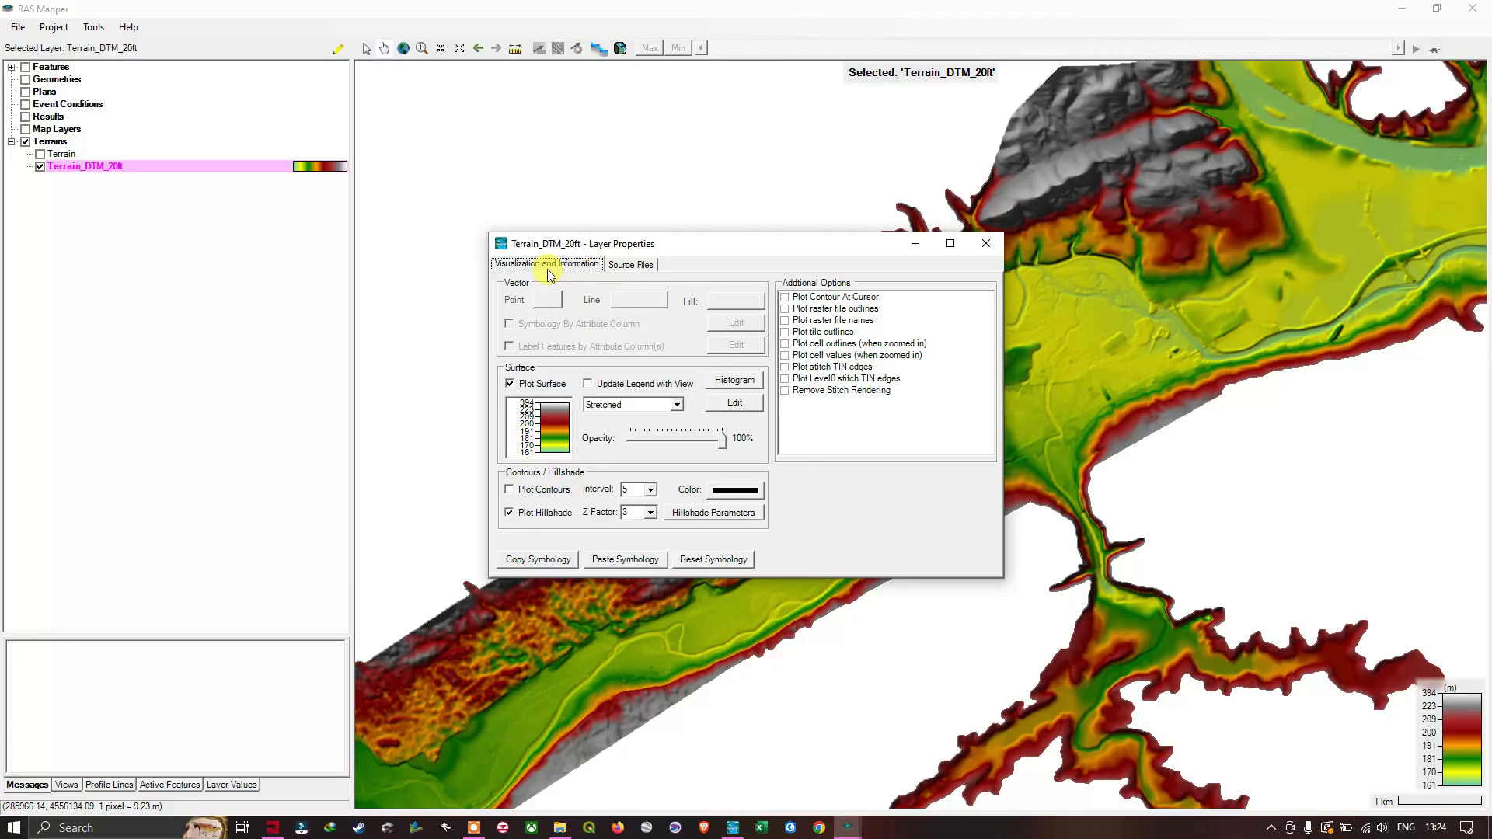
{"action": "left_click", "coordinate": [631, 265]}
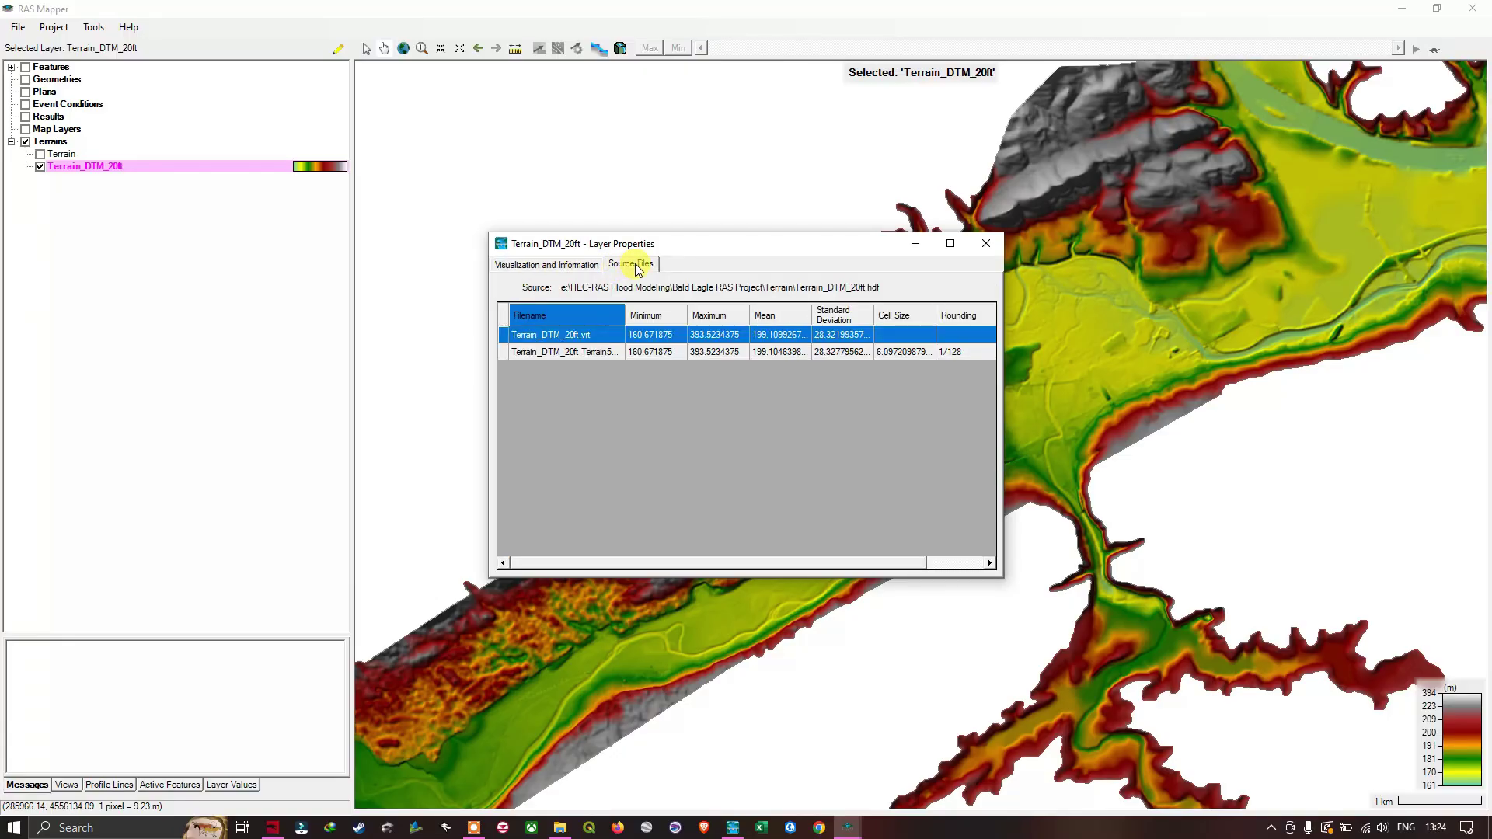
{"action": "left_click", "coordinate": [565, 269]}
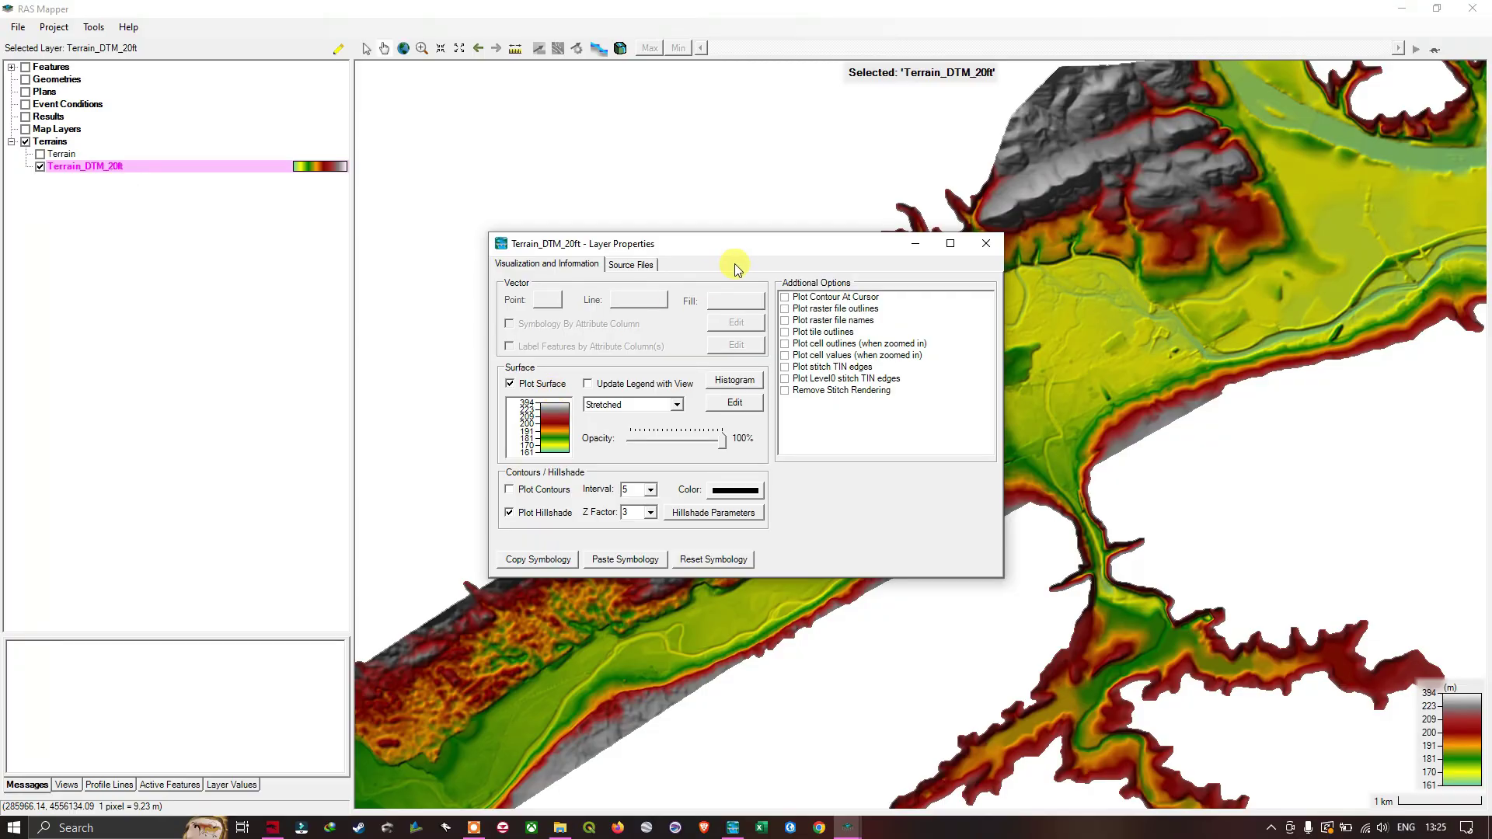
Set the surface opacity of Terrain_DTM_20ft to 94%, moving the properties window clear of the map's centre.
{"action": "left_click_drag", "start_coordinate": [767, 245], "coordinate": [641, 81]}
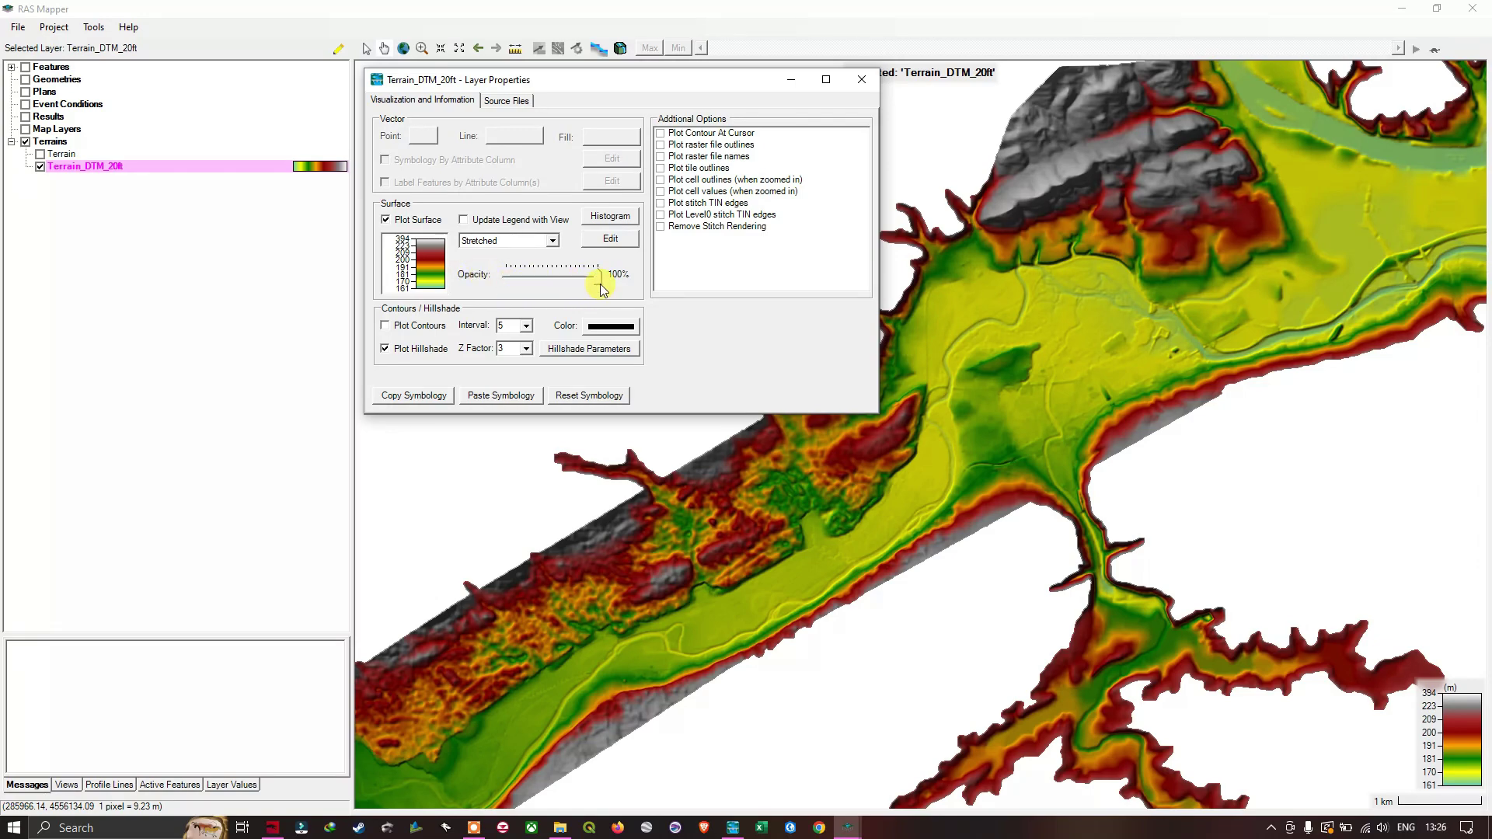
{"action": "mouse_move", "coordinate": [599, 280]}
{"action": "left_mouse_down"}
{"action": "mouse_move", "coordinate": [520, 277]}
{"action": "mouse_move", "coordinate": [589, 282]}
{"action": "left_mouse_up"}
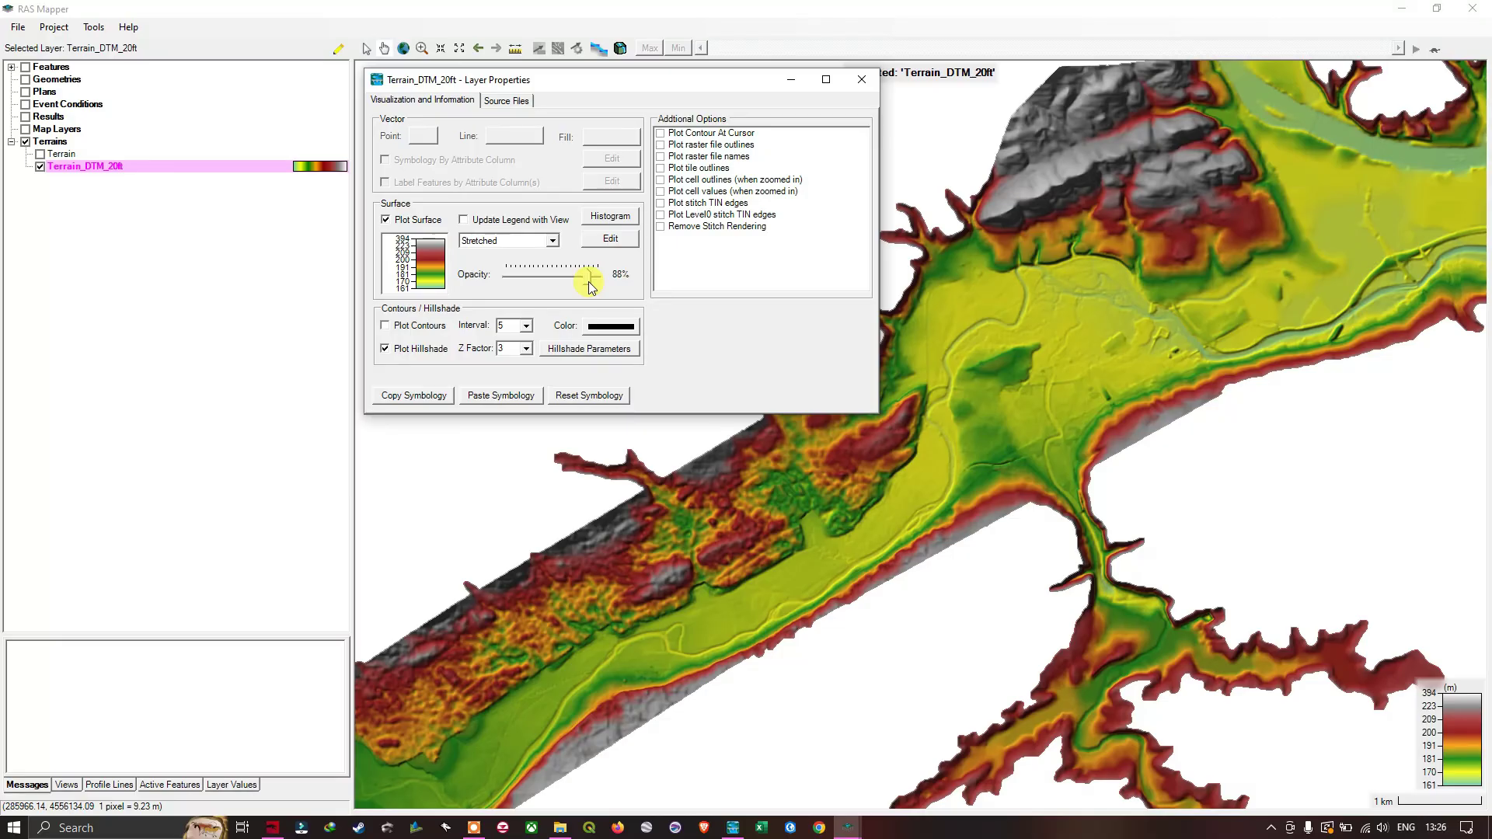
{"action": "mouse_move", "coordinate": [589, 281]}
{"action": "left_mouse_down"}
{"action": "mouse_move", "coordinate": [541, 281]}
{"action": "mouse_move", "coordinate": [593, 277]}
{"action": "mouse_move", "coordinate": [594, 294]}
{"action": "left_mouse_up"}
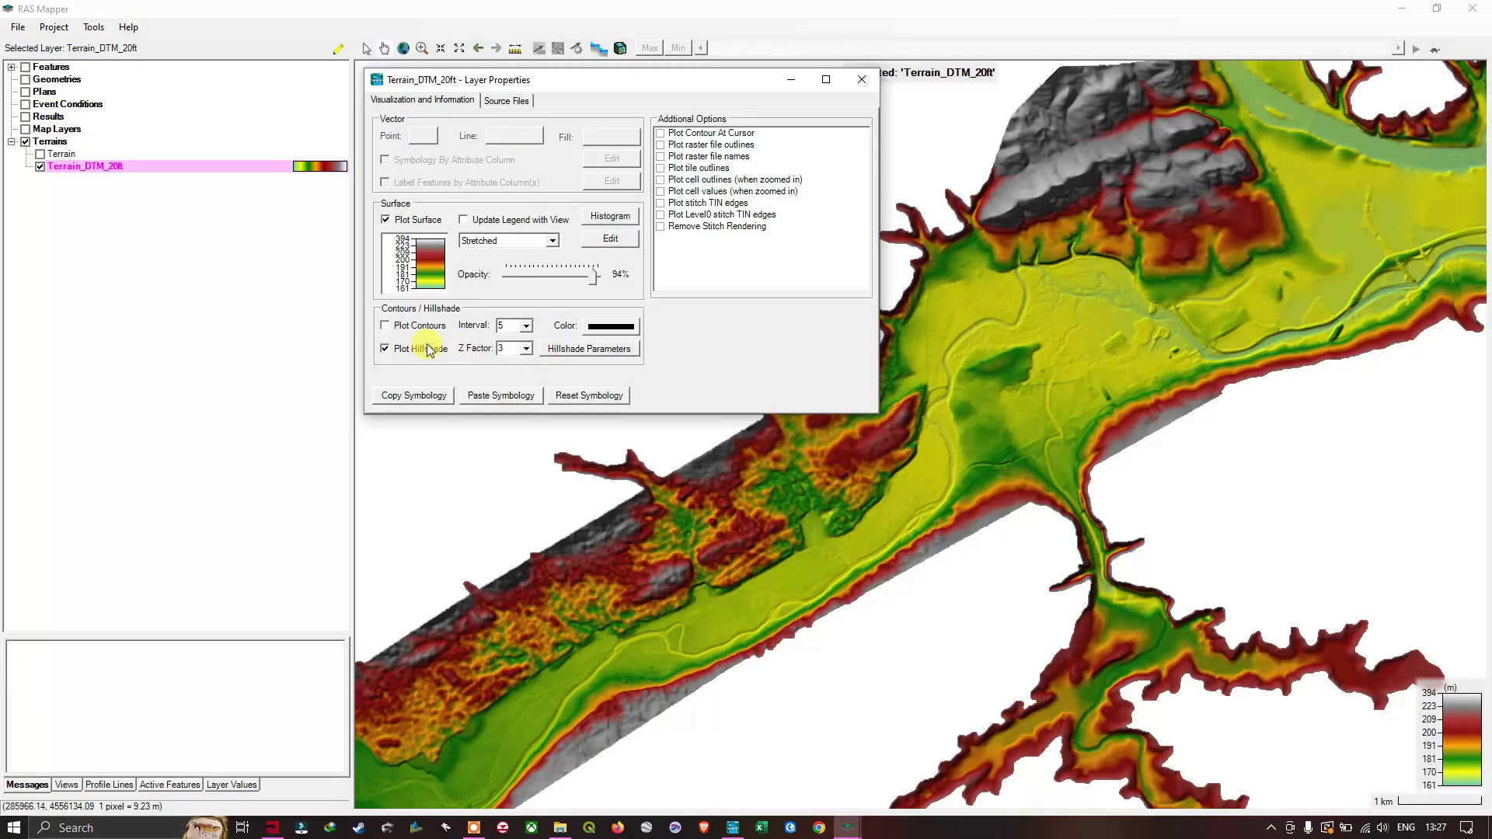
Turn on contour plotting for Terrain_DTM_20ft, comparing the map with and without contours.
{"action": "left_click", "coordinate": [386, 326]}
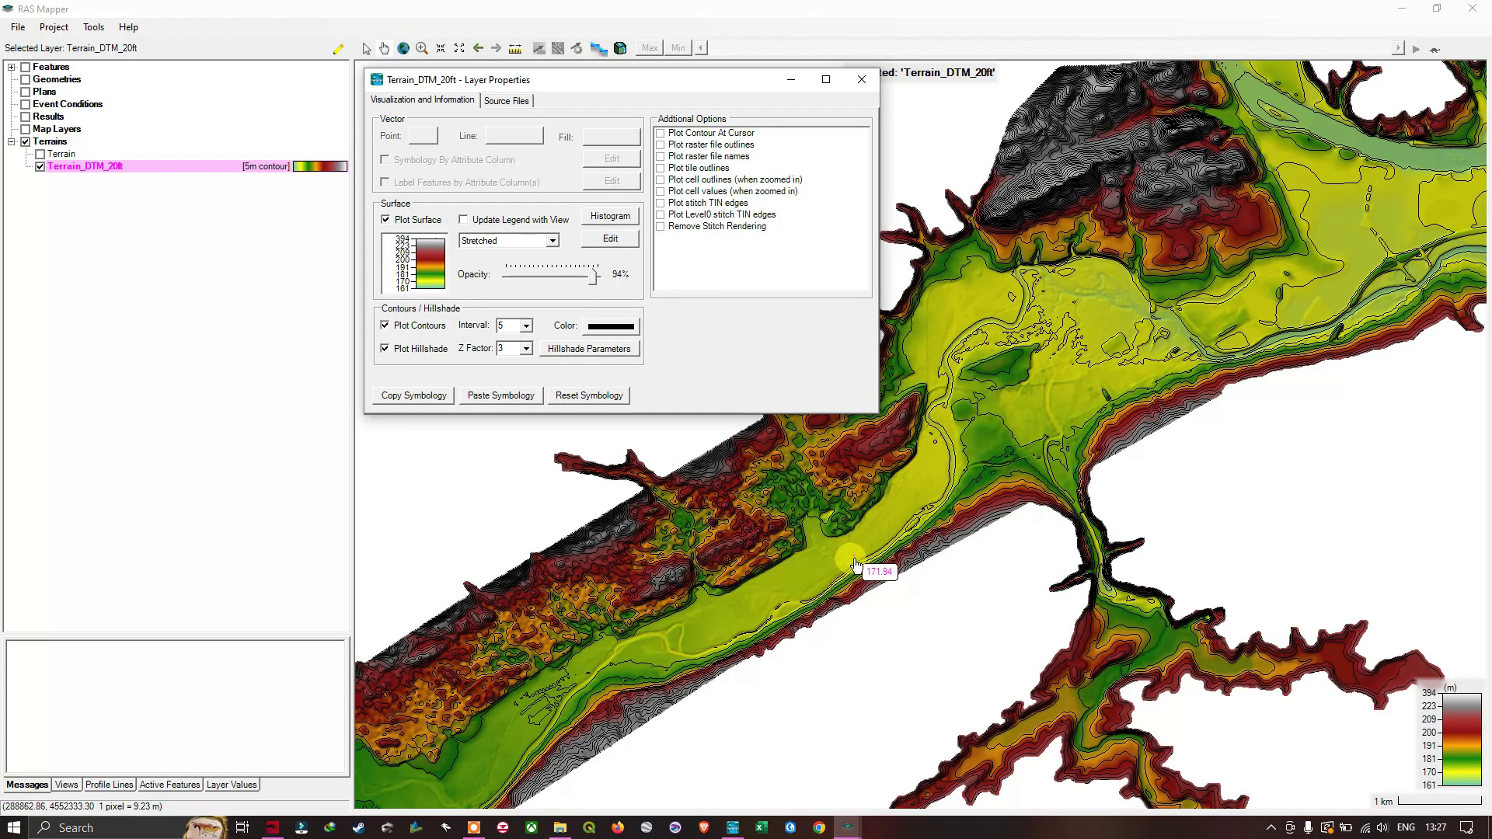
{"action": "left_click", "coordinate": [385, 326]}
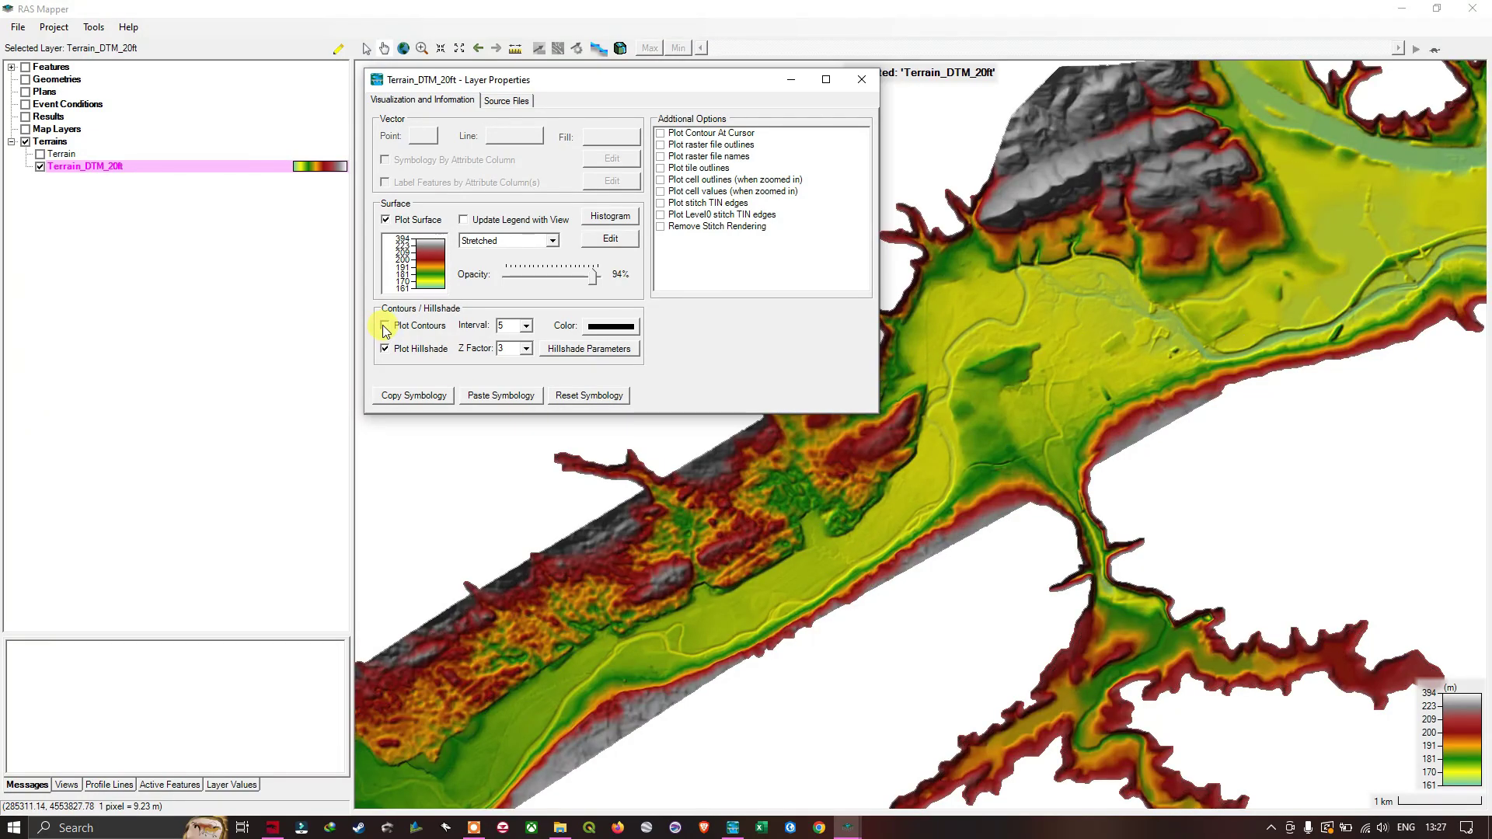
{"action": "left_click", "coordinate": [384, 326]}
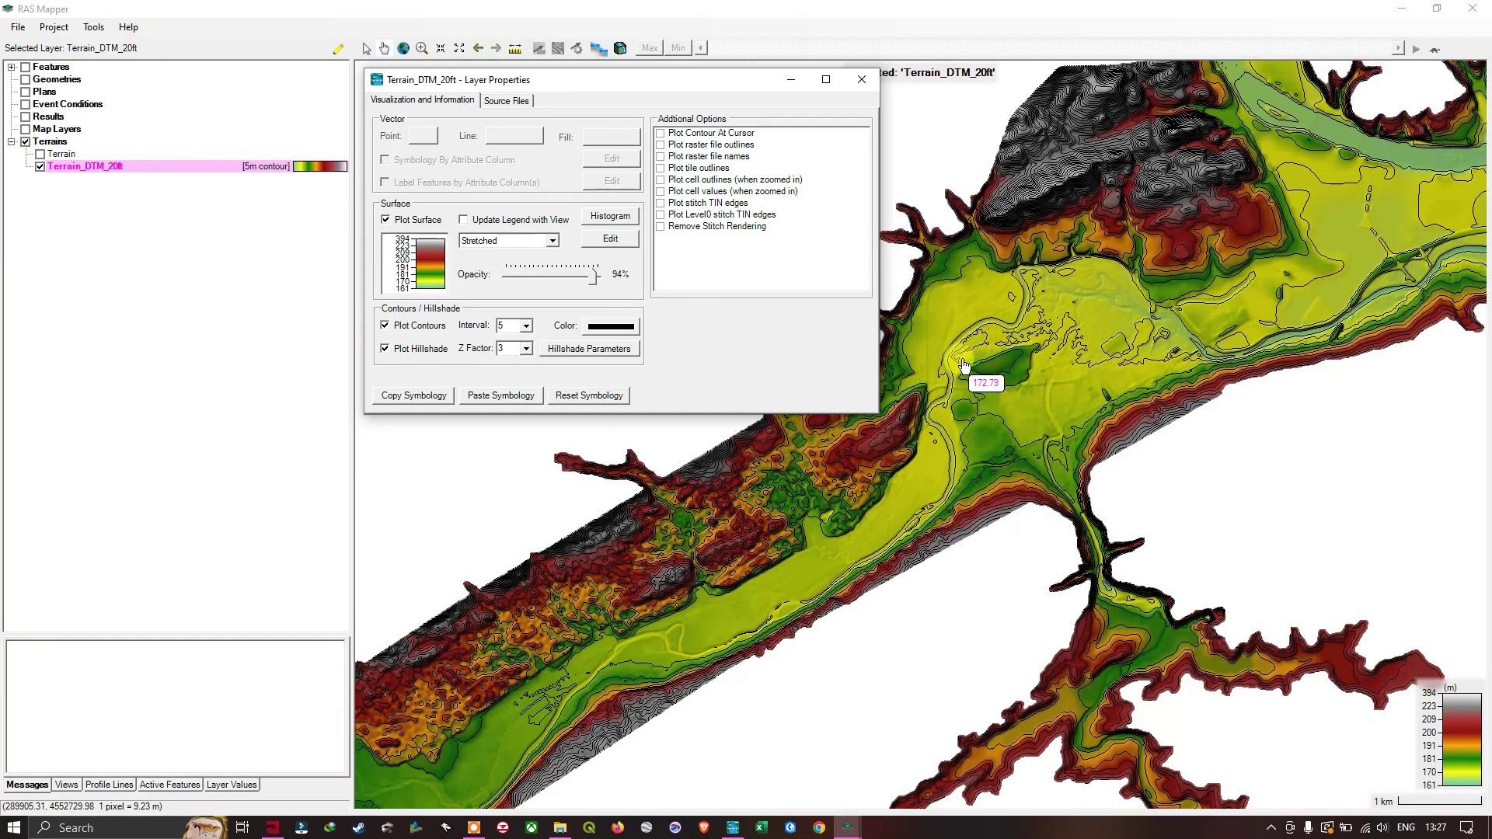
Try contour intervals of 10 and 20 on Terrain_DTM_20ft, and return the interval to 5.
{"action": "scroll", "coordinate": [978, 300], "scroll_direction": "up", "scroll_amount": 2}
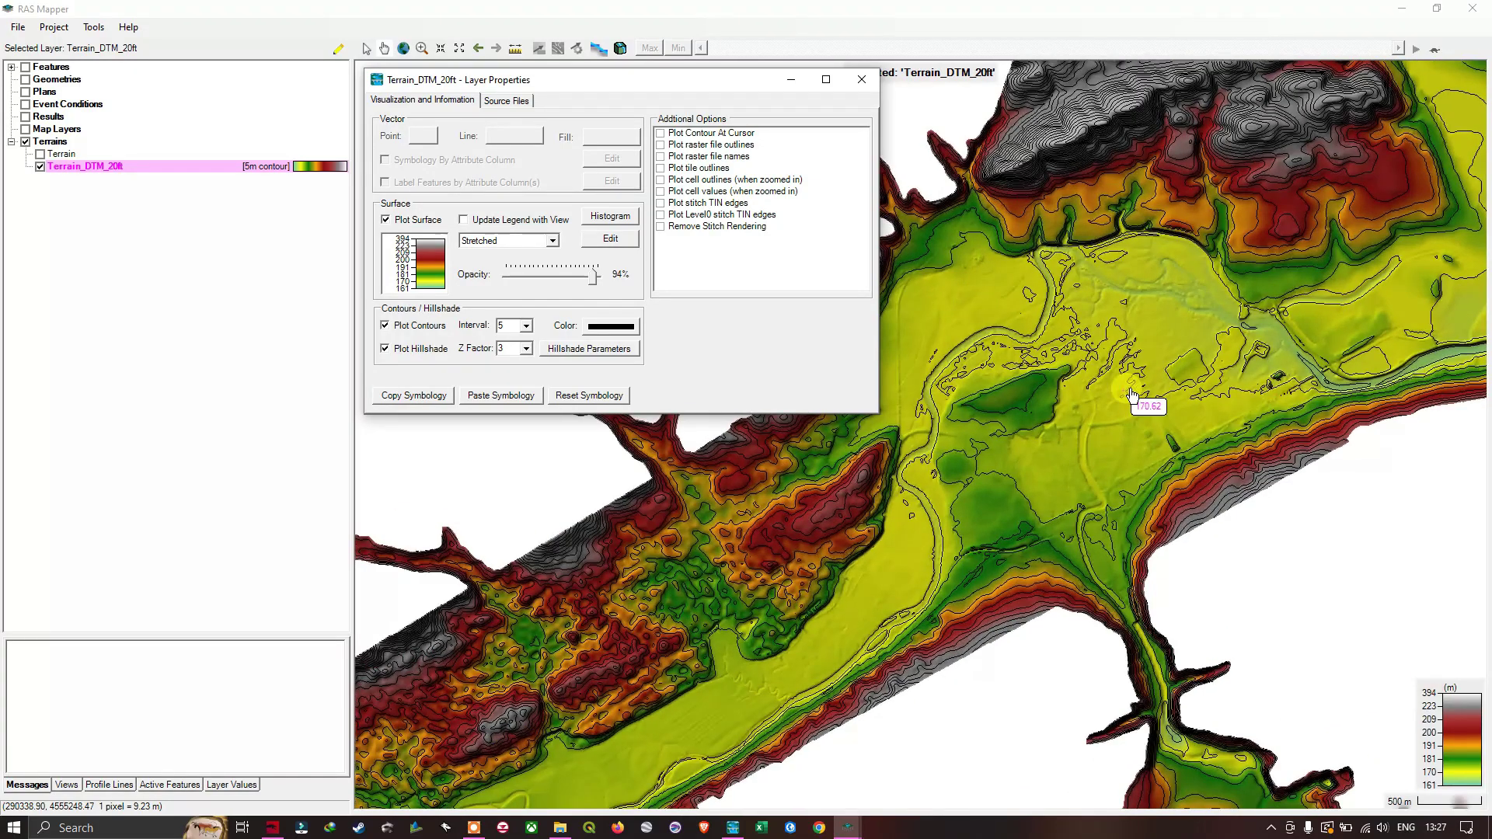
{"action": "left_click", "coordinate": [528, 330]}
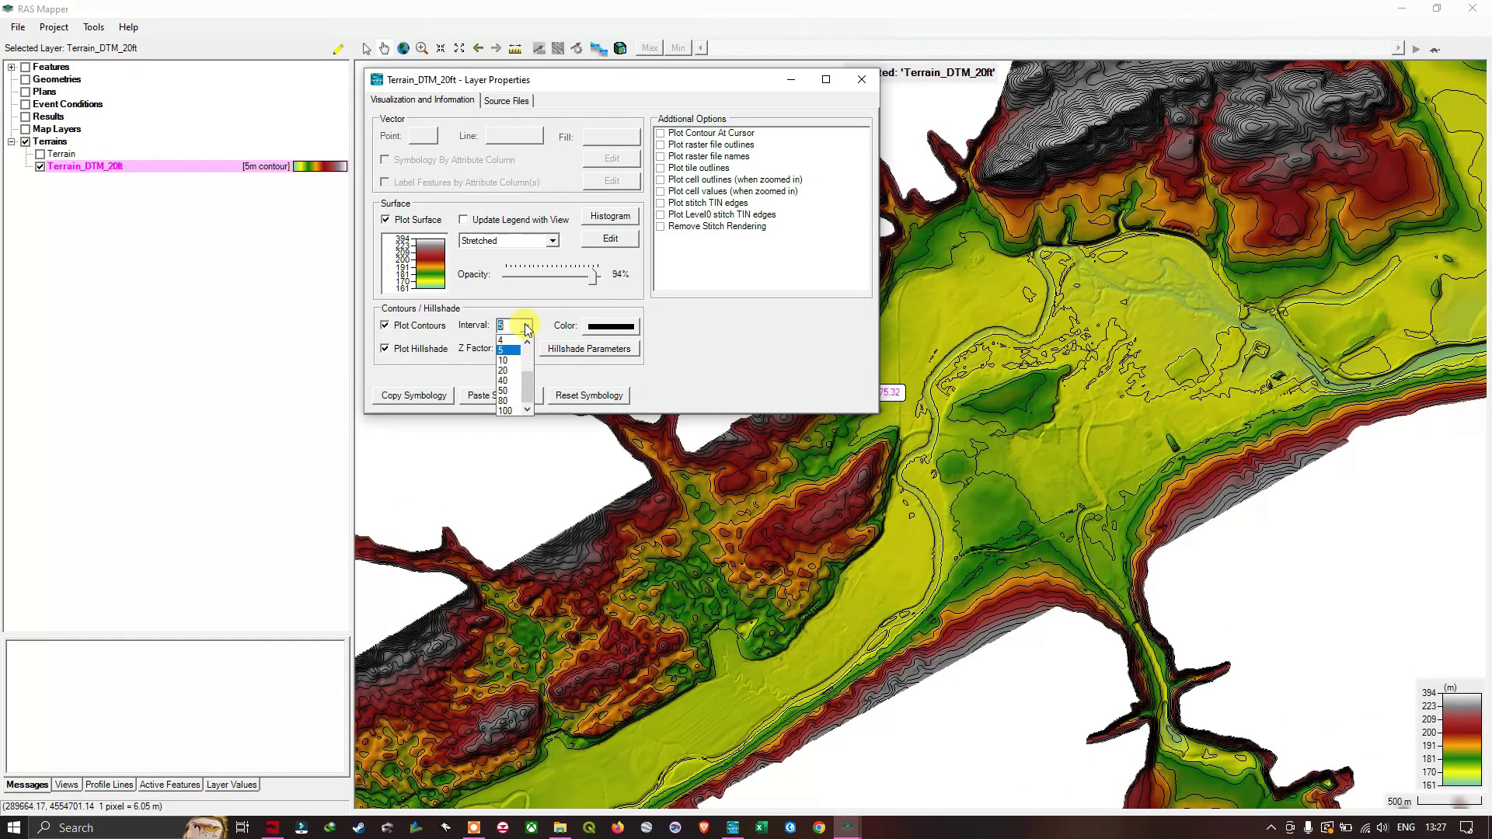
{"action": "left_click", "coordinate": [506, 360]}
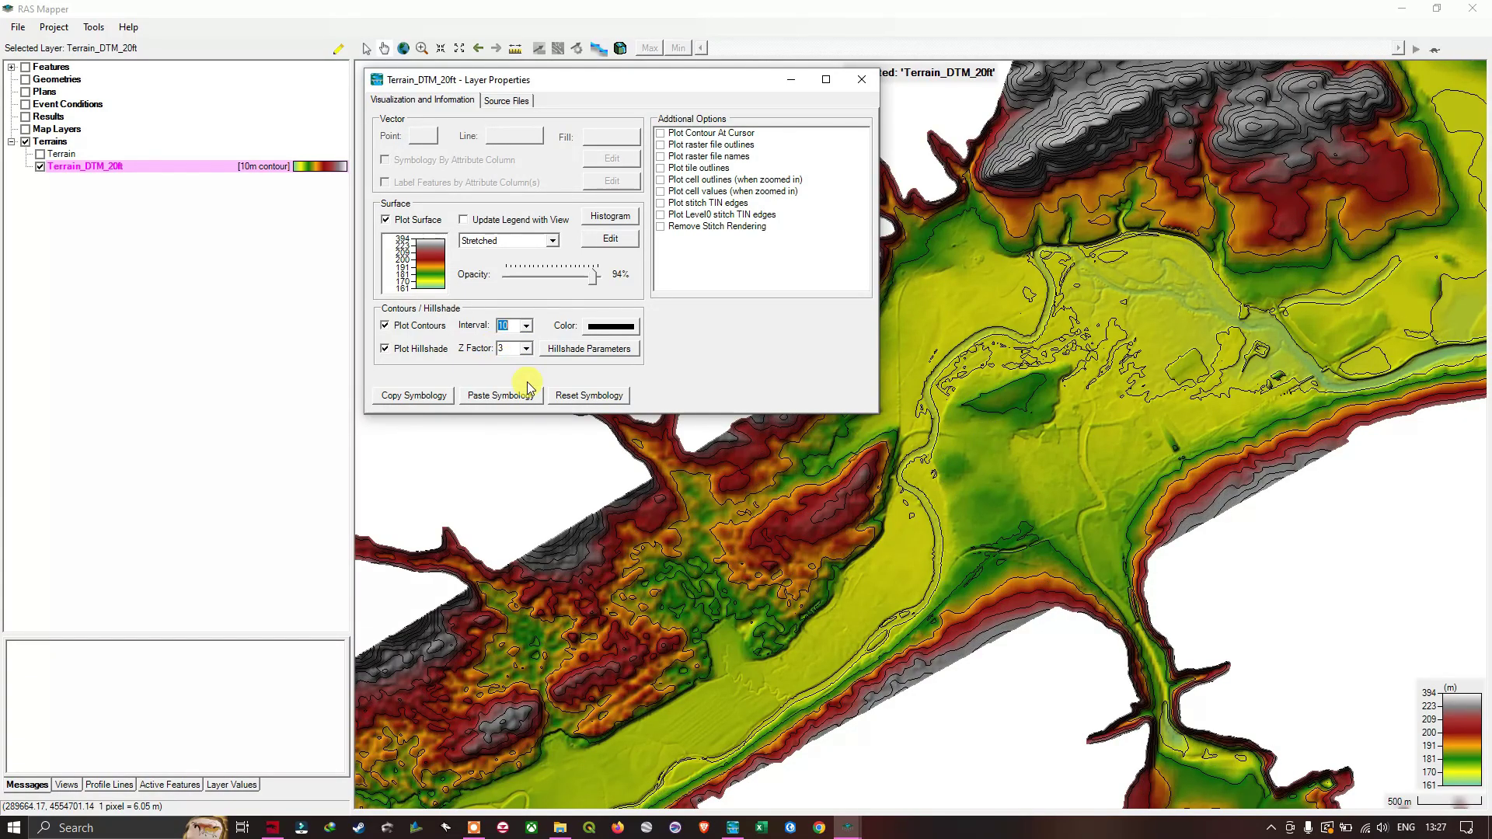
{"action": "left_click", "coordinate": [526, 326]}
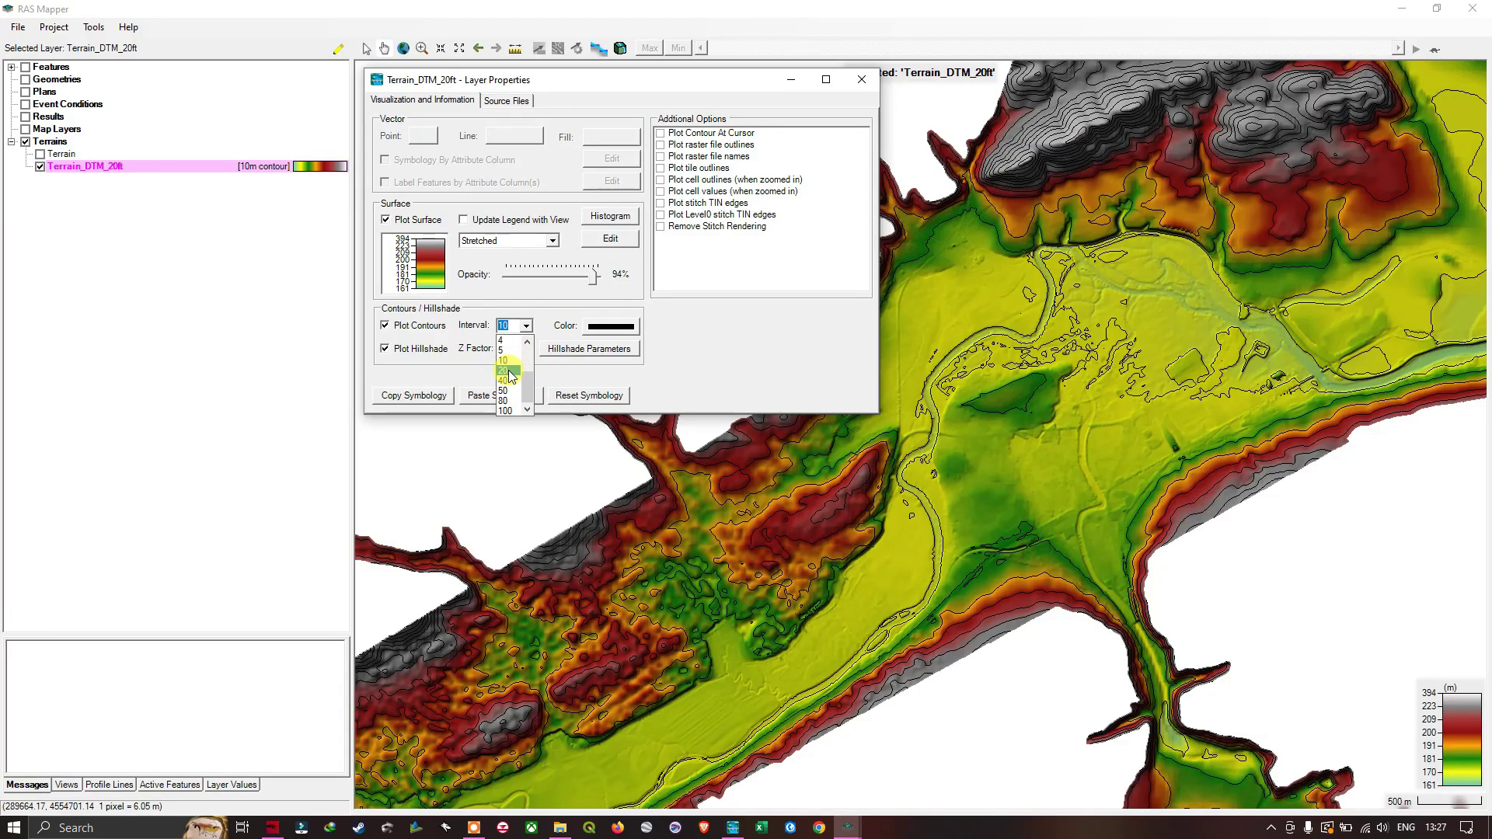
{"action": "left_click", "coordinate": [503, 371]}
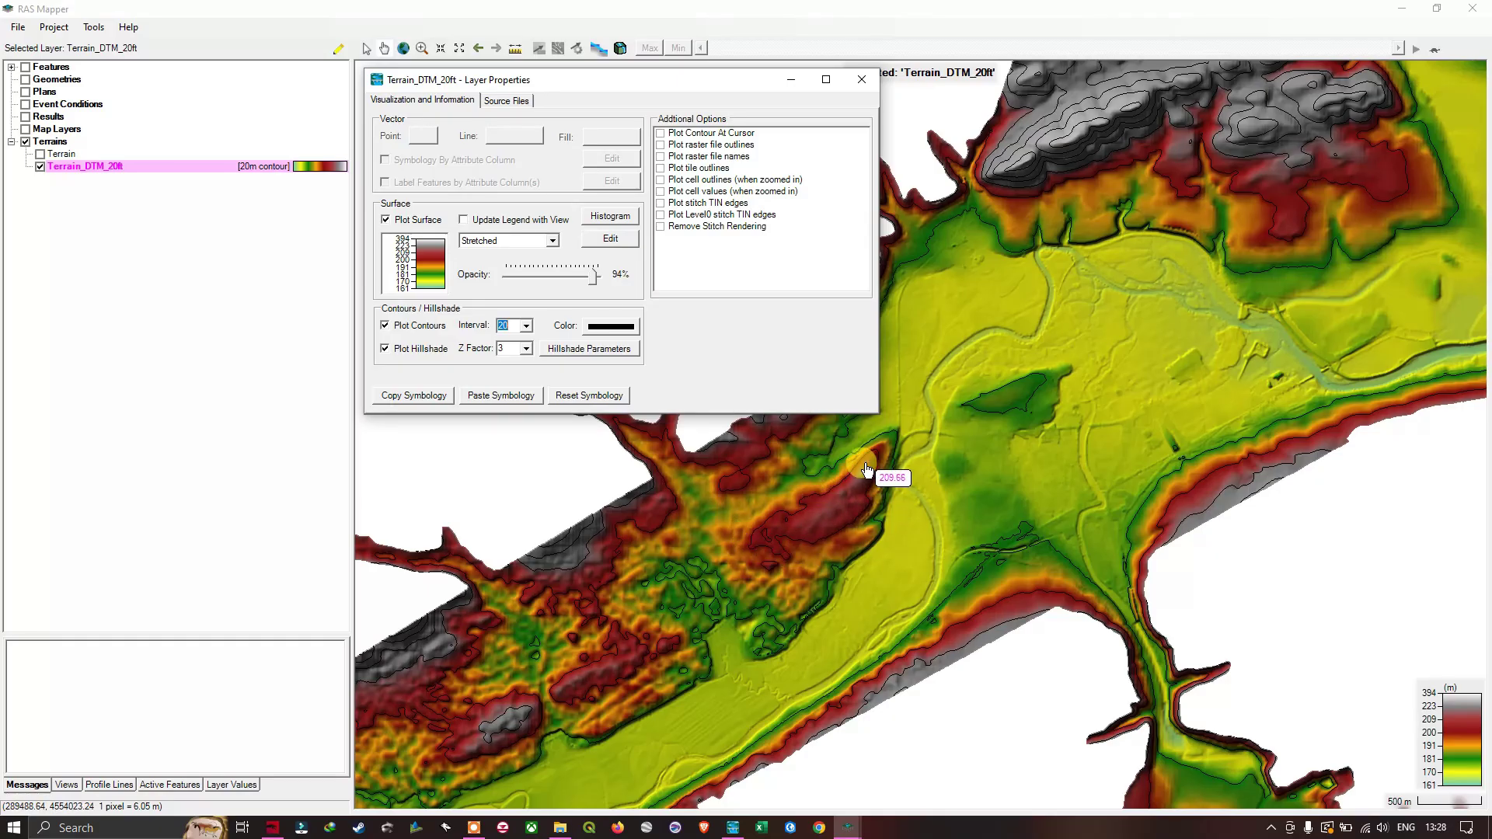
{"action": "left_click", "coordinate": [527, 325]}
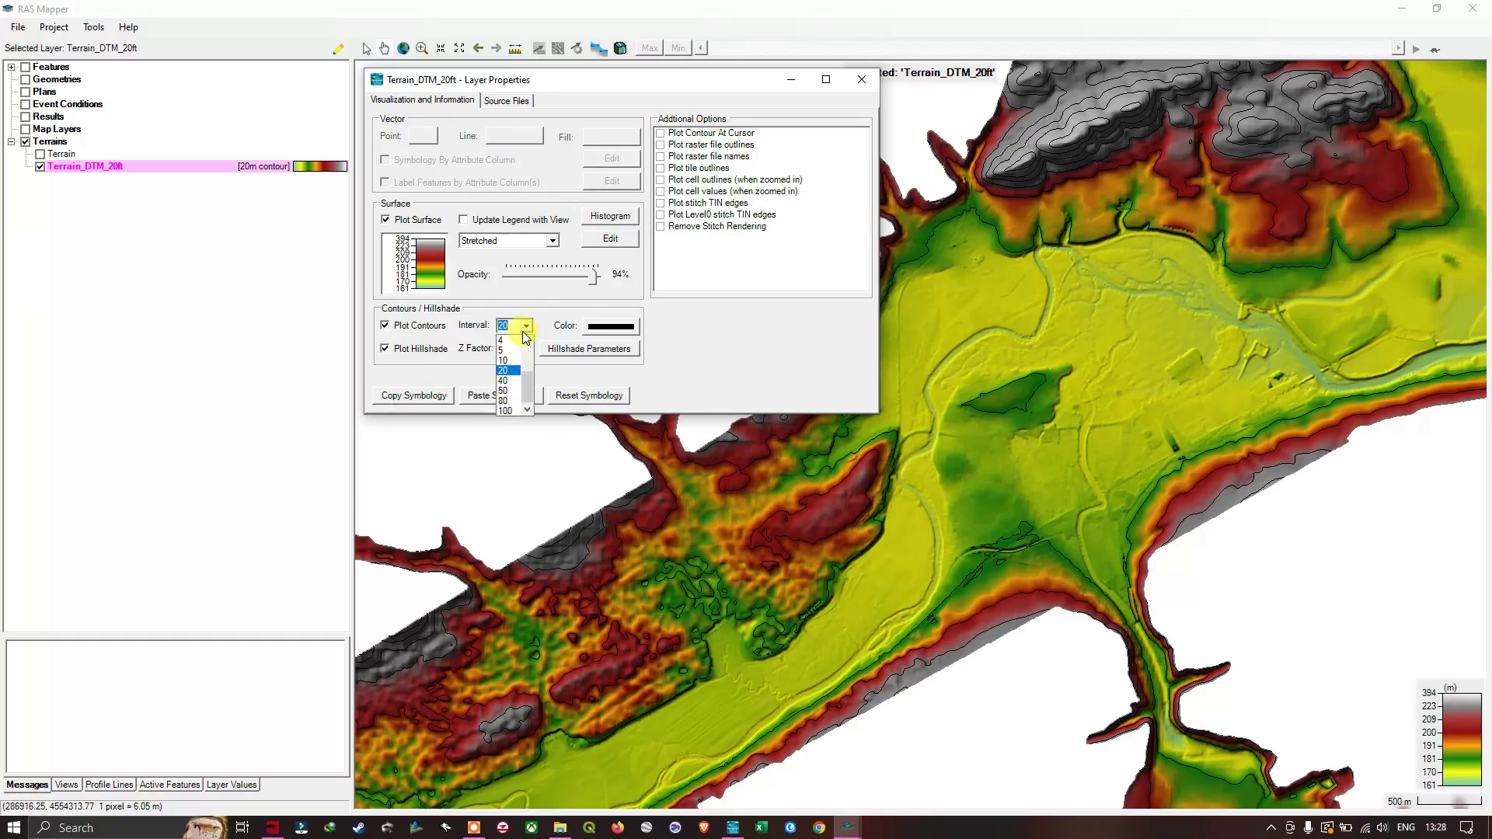
{"action": "scroll", "coordinate": [517, 359], "scroll_direction": "up", "scroll_amount": 1}
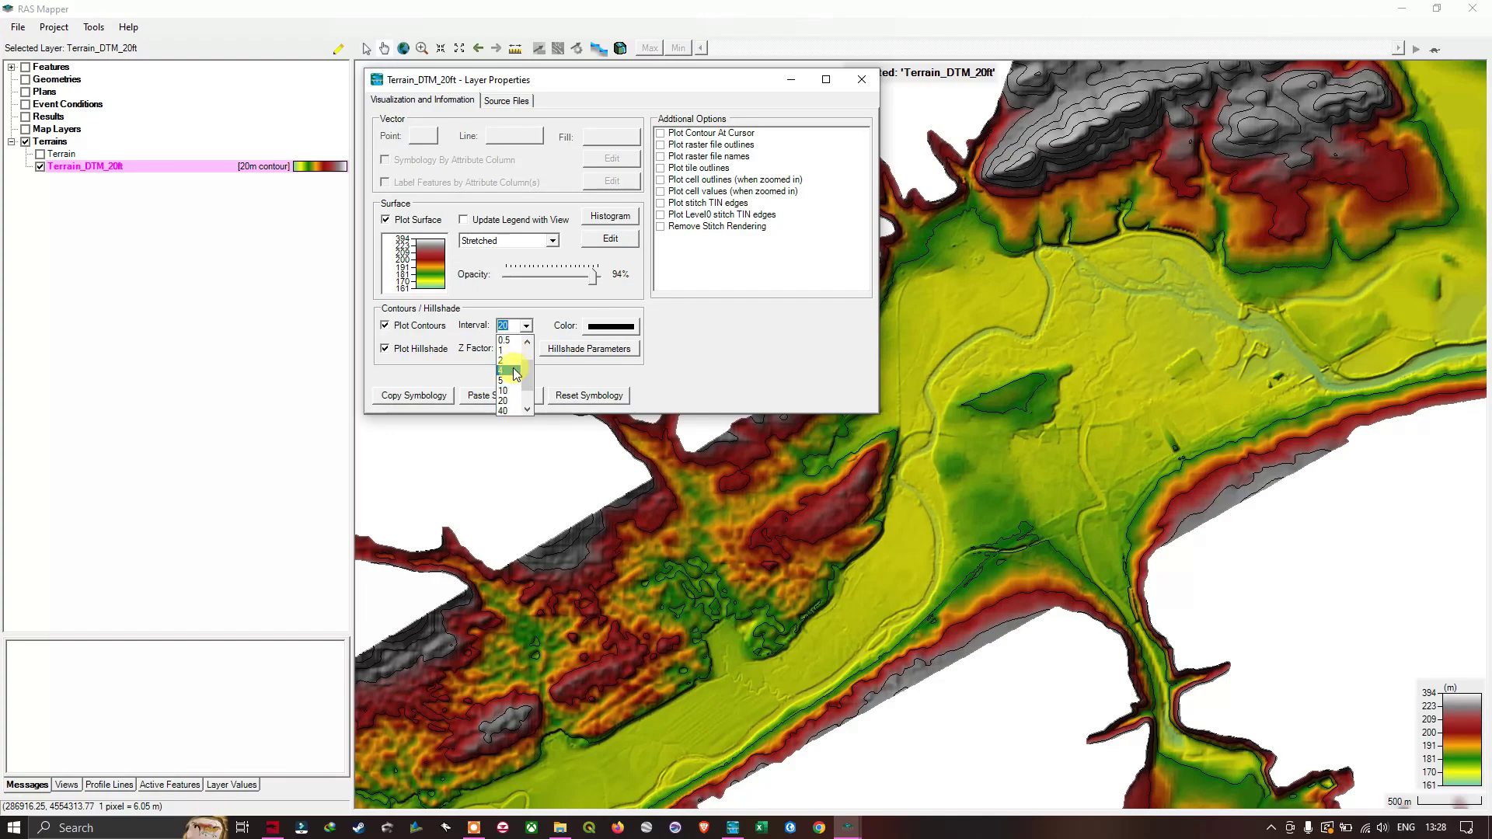
{"action": "left_click", "coordinate": [504, 382]}
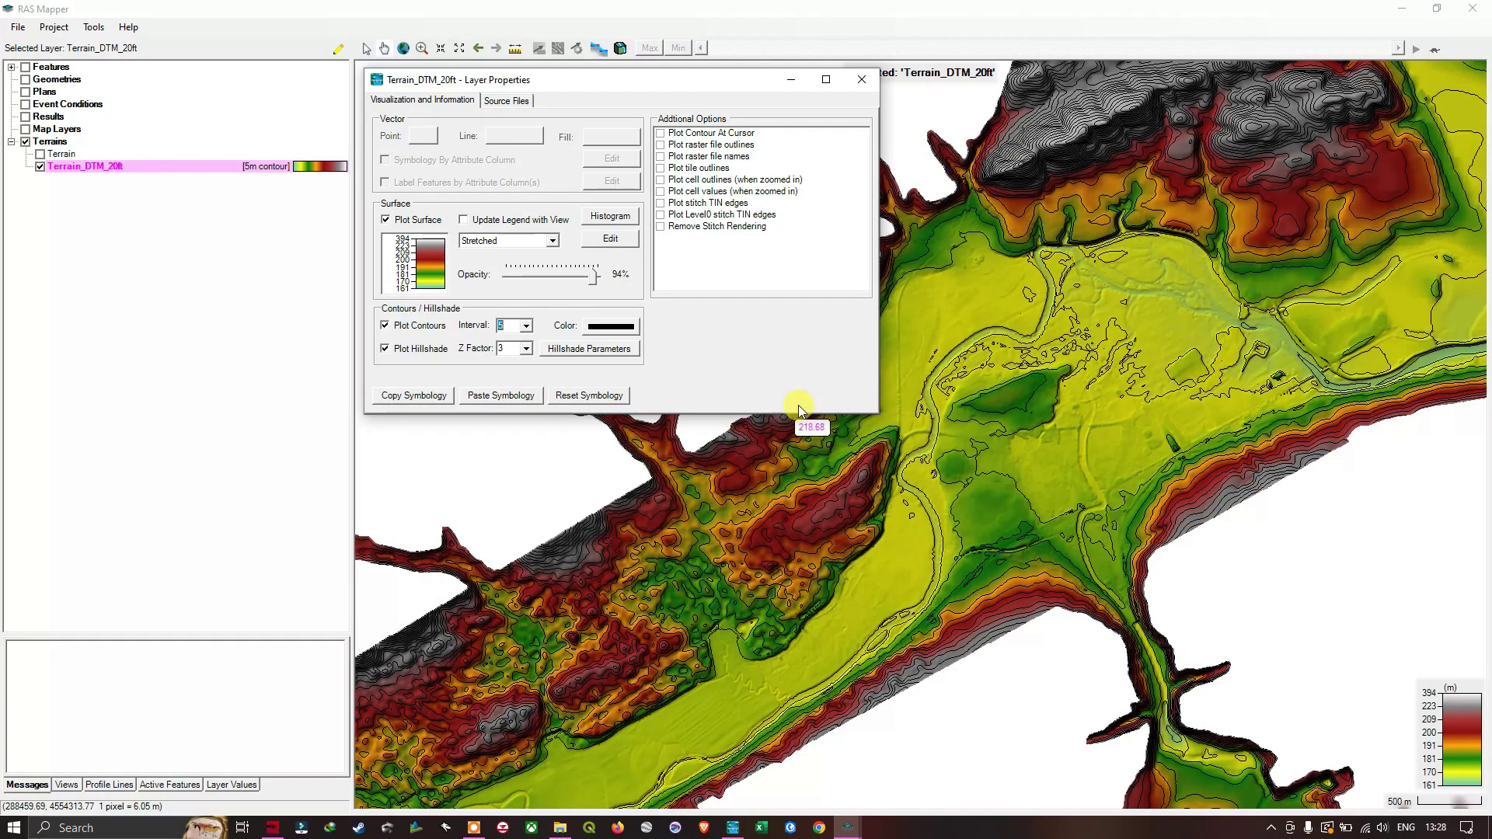
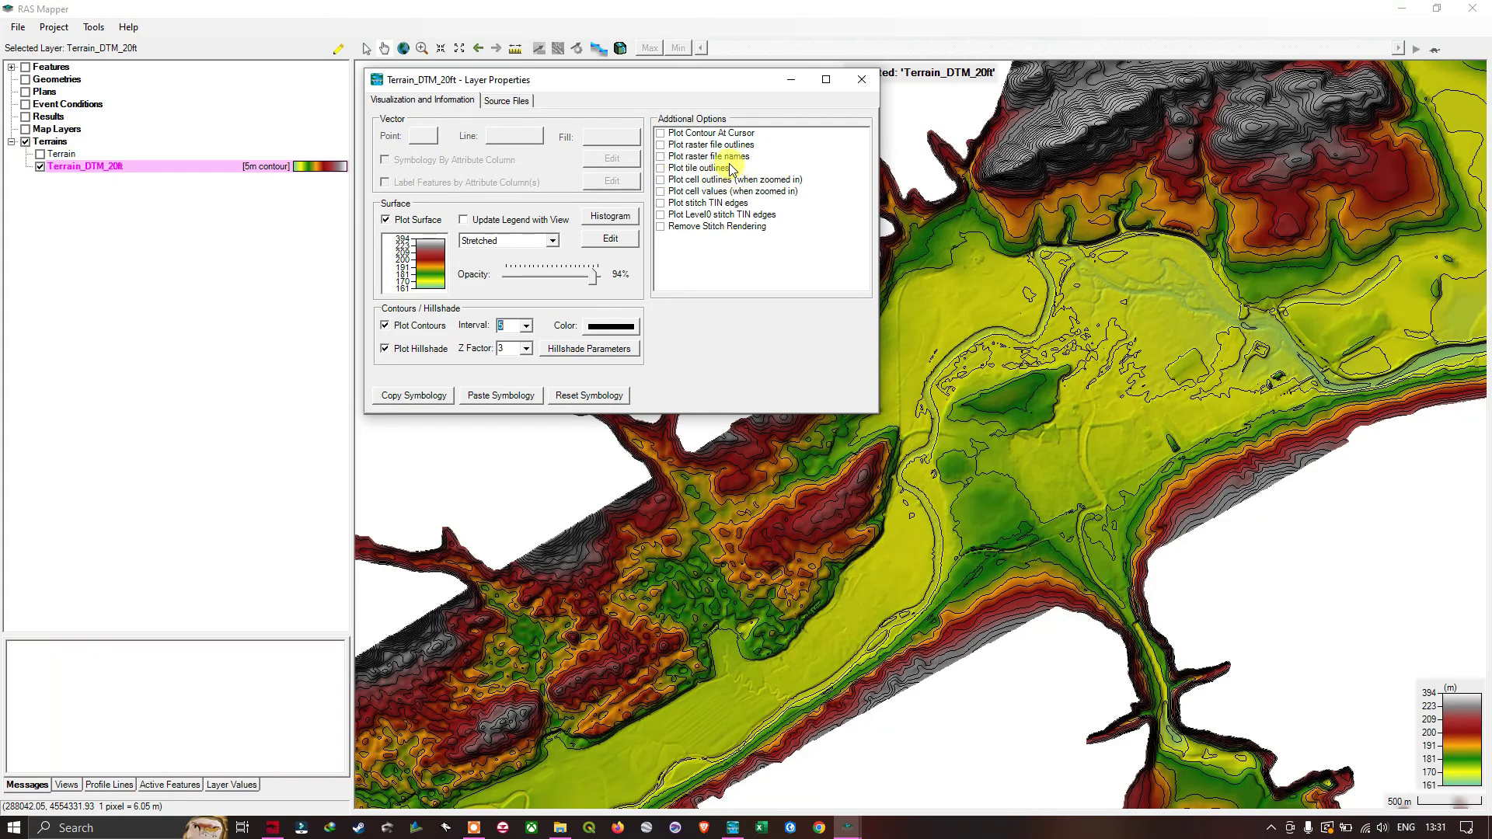
Try the contour-at-cursor, raster file outline and raster file name plotting options on Terrain_DTM_20ft.
{"action": "left_click", "coordinate": [663, 137]}
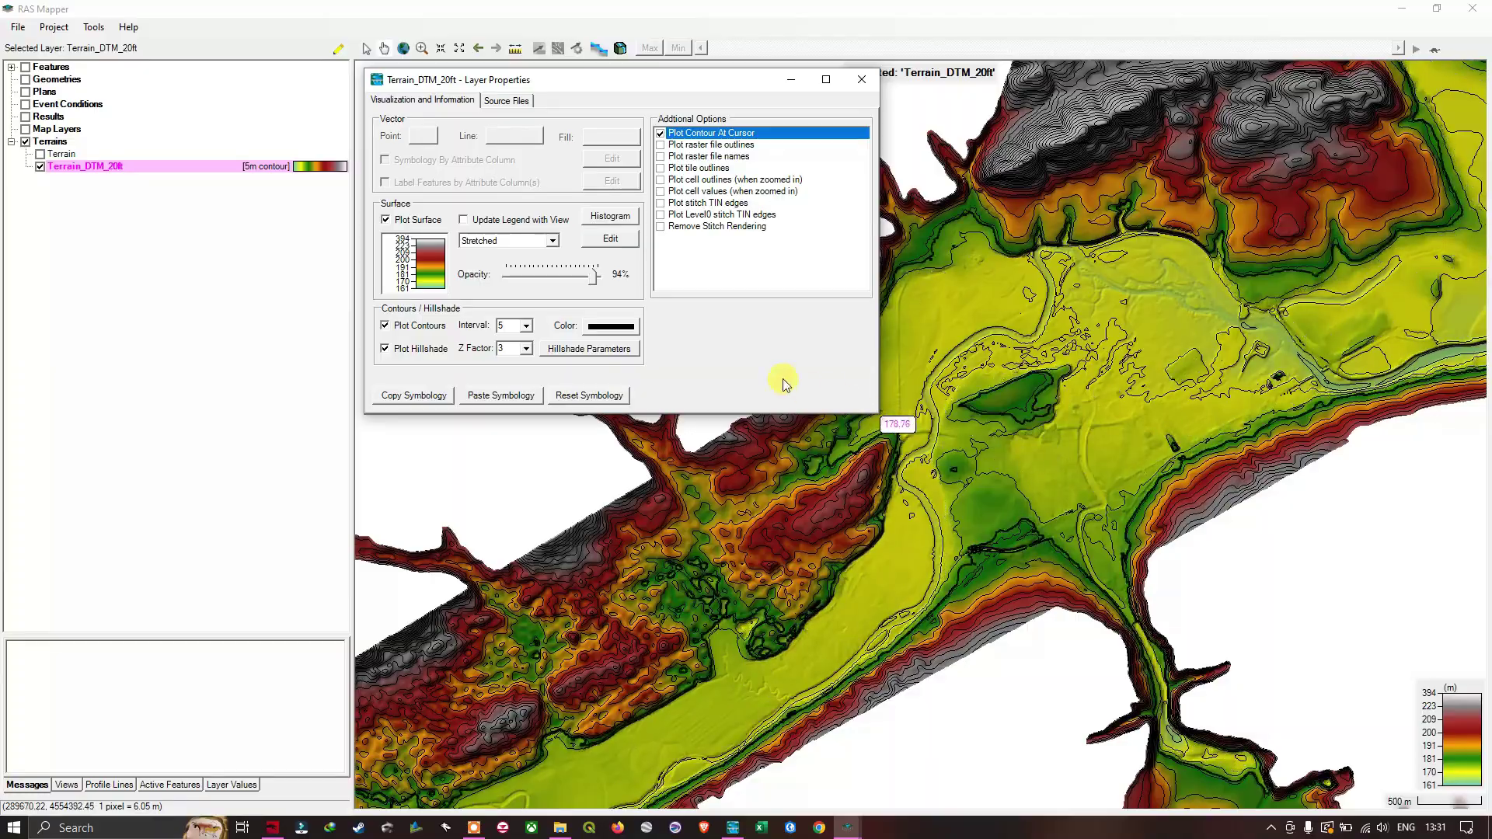
{"action": "left_click", "coordinate": [661, 145]}
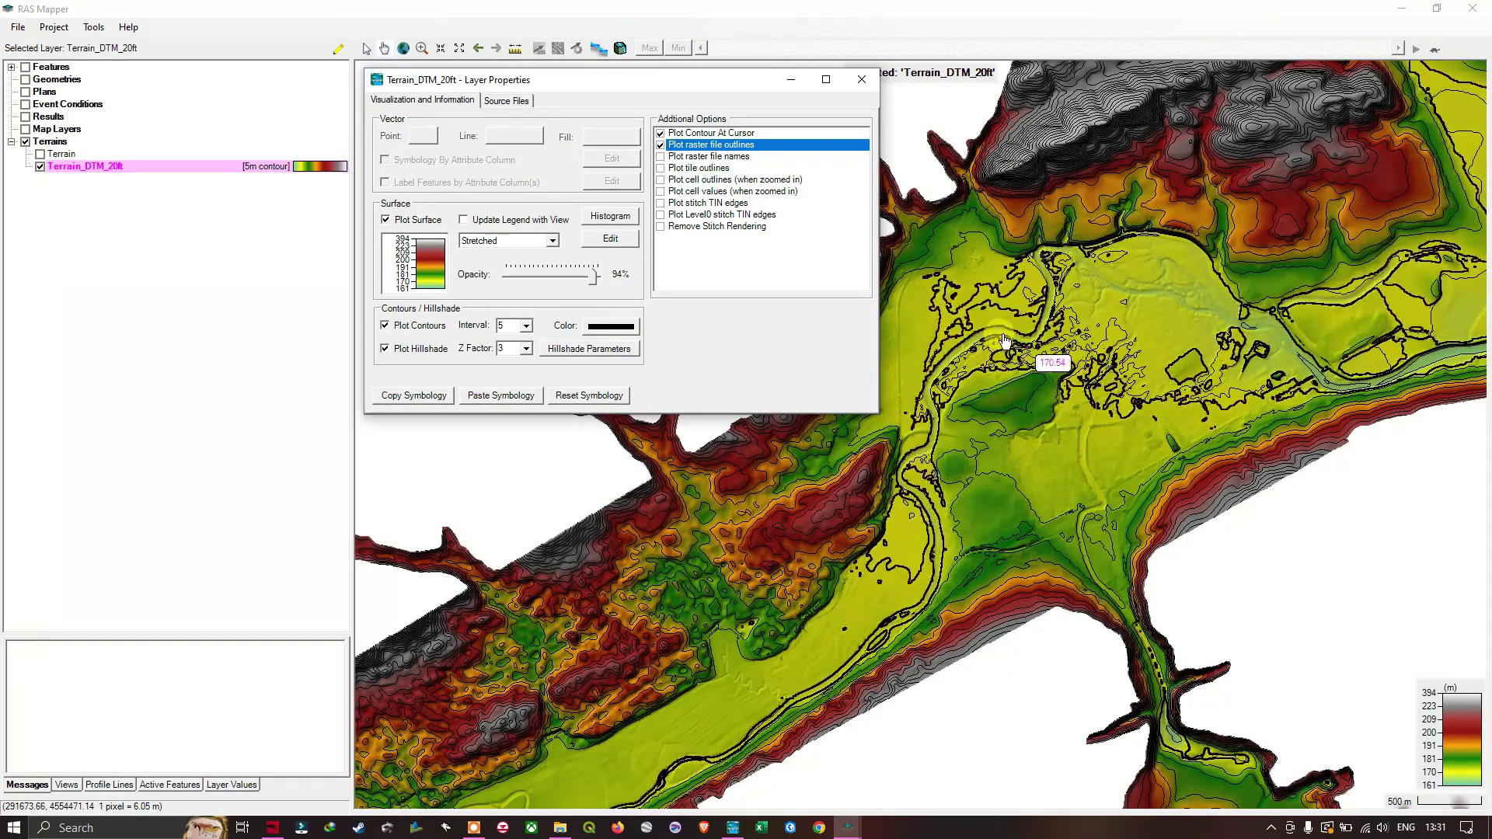
{"action": "left_click", "coordinate": [661, 133]}
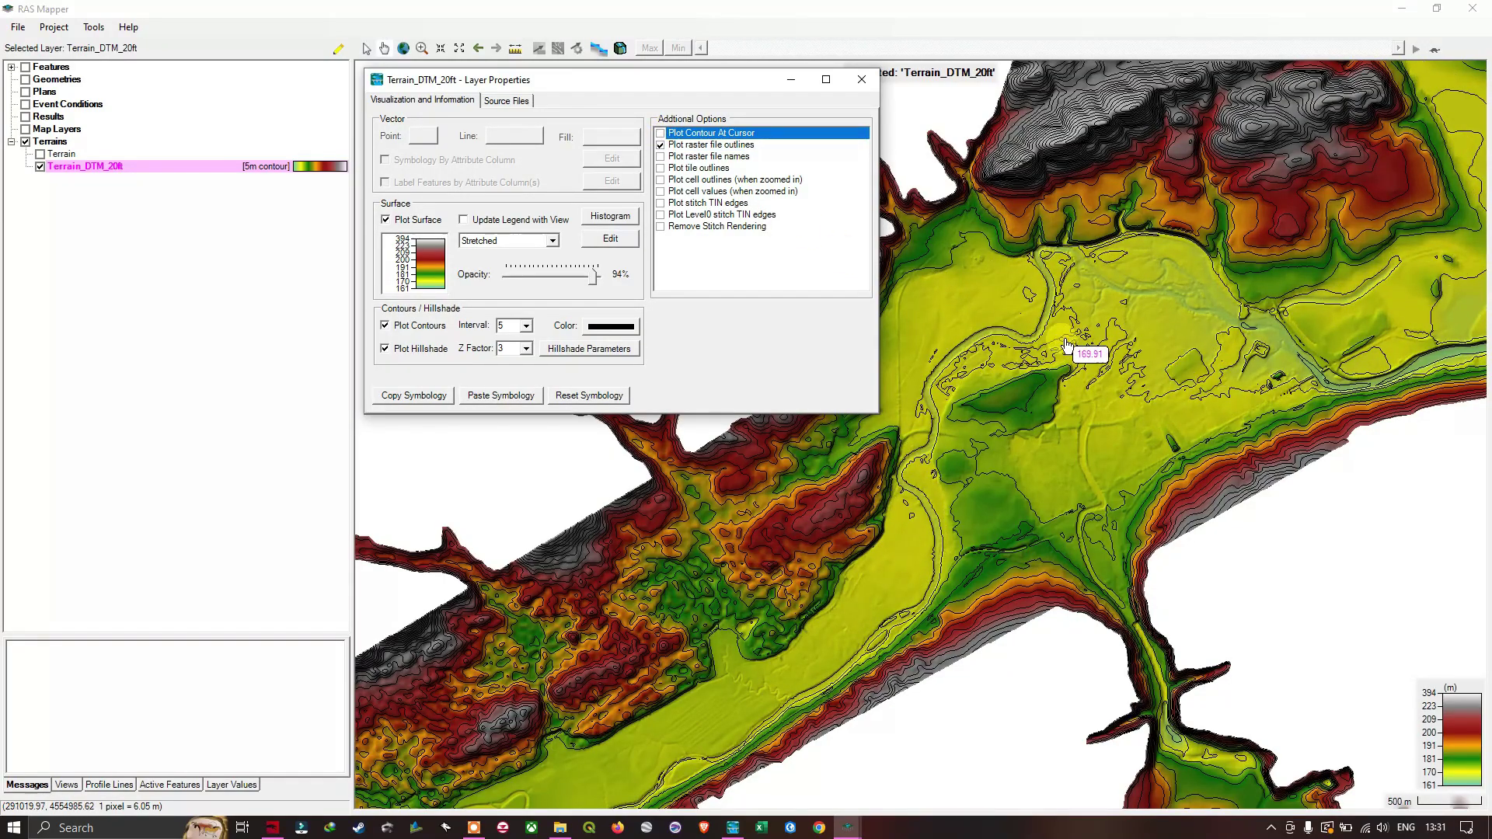
{"action": "left_click", "coordinate": [661, 157]}
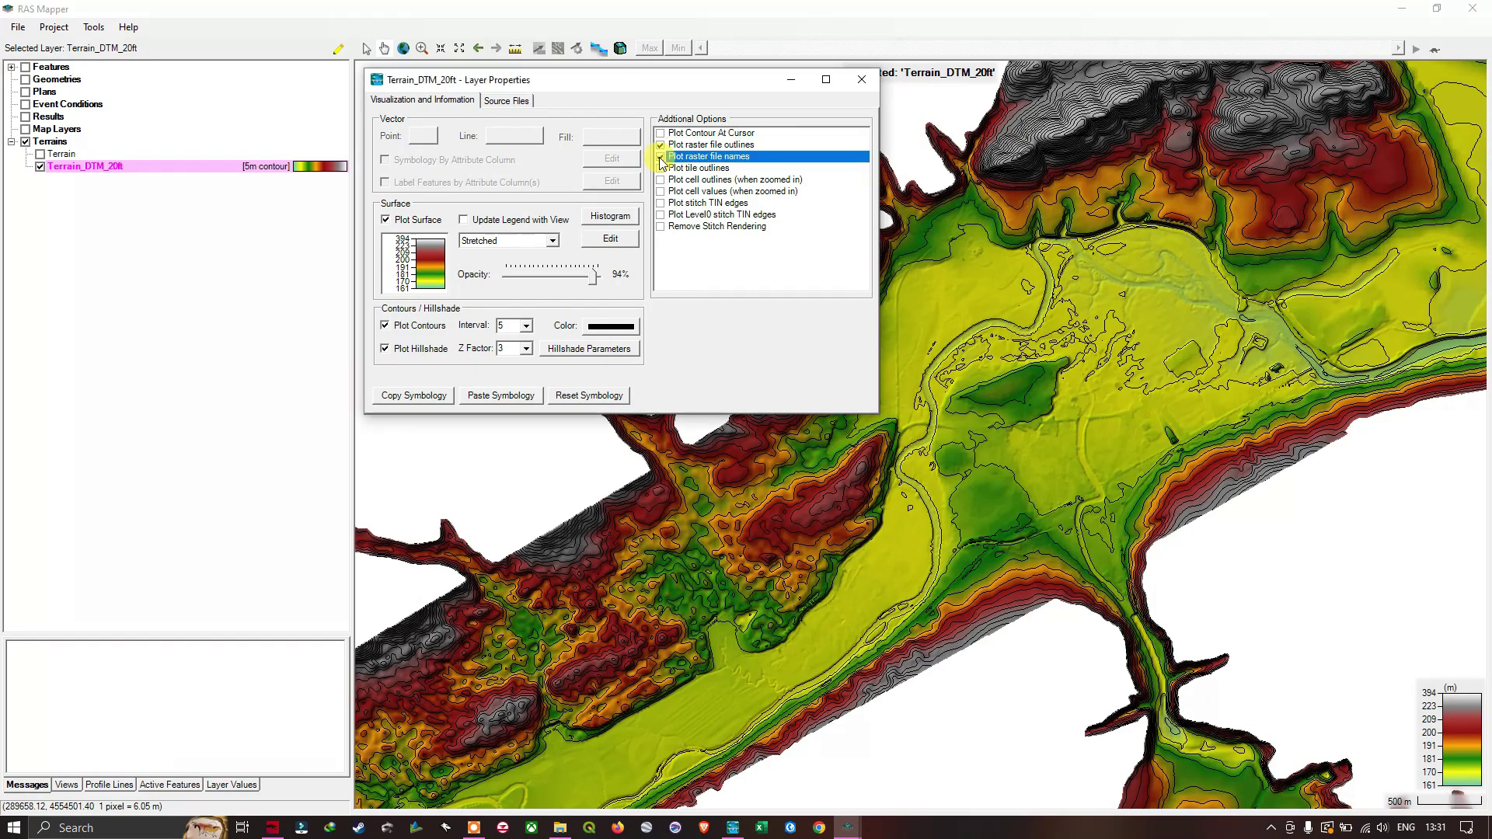
{"action": "key", "text": "Down"}
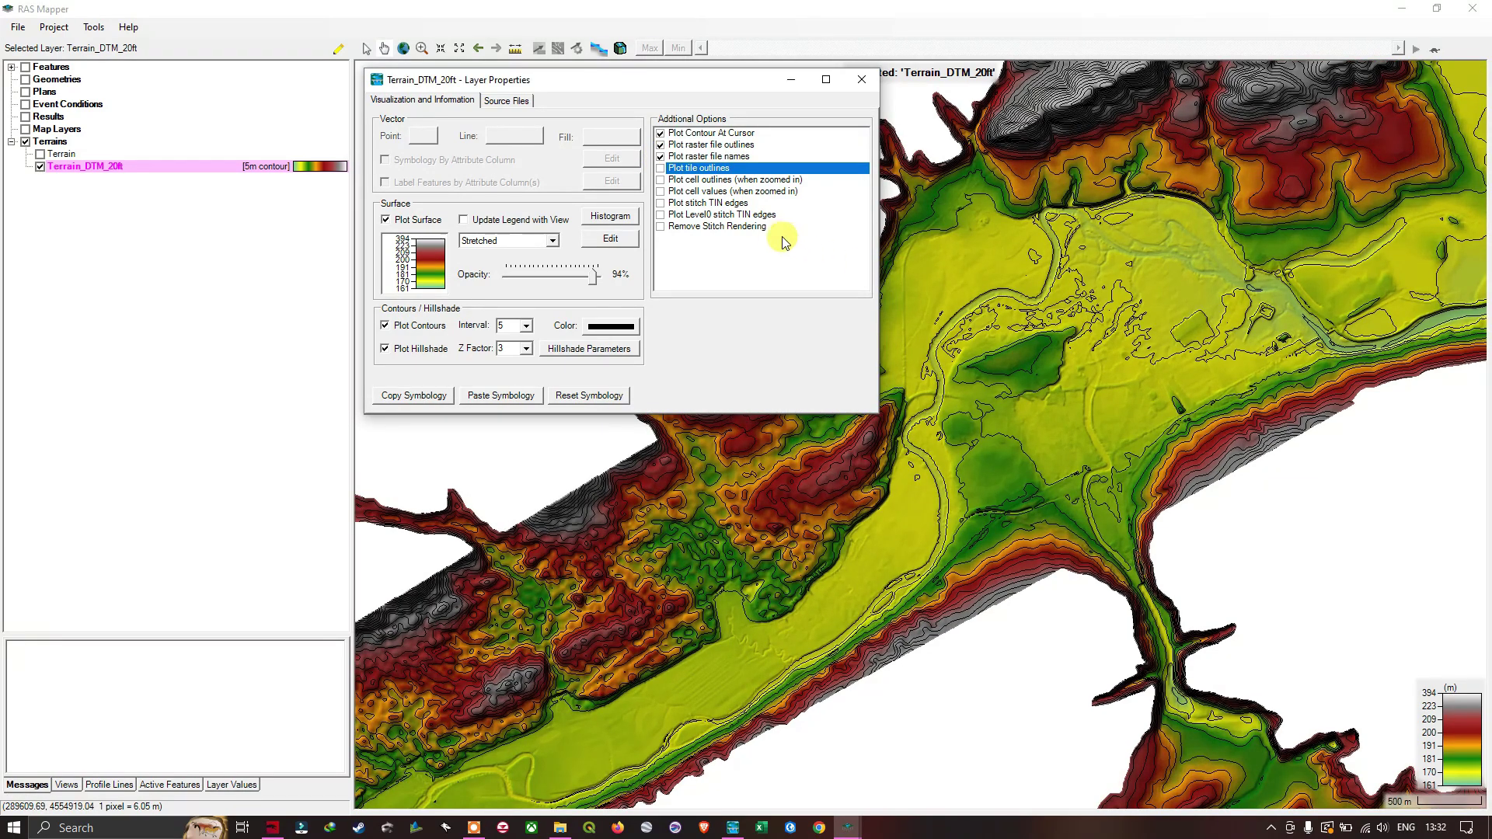
Plot the tile outlines over the terrain and try the options for cell outlines and cell values.
{"action": "left_click", "coordinate": [661, 168]}
{"action": "scroll", "coordinate": [1026, 213], "scroll_direction": "down", "scroll_amount": 2}
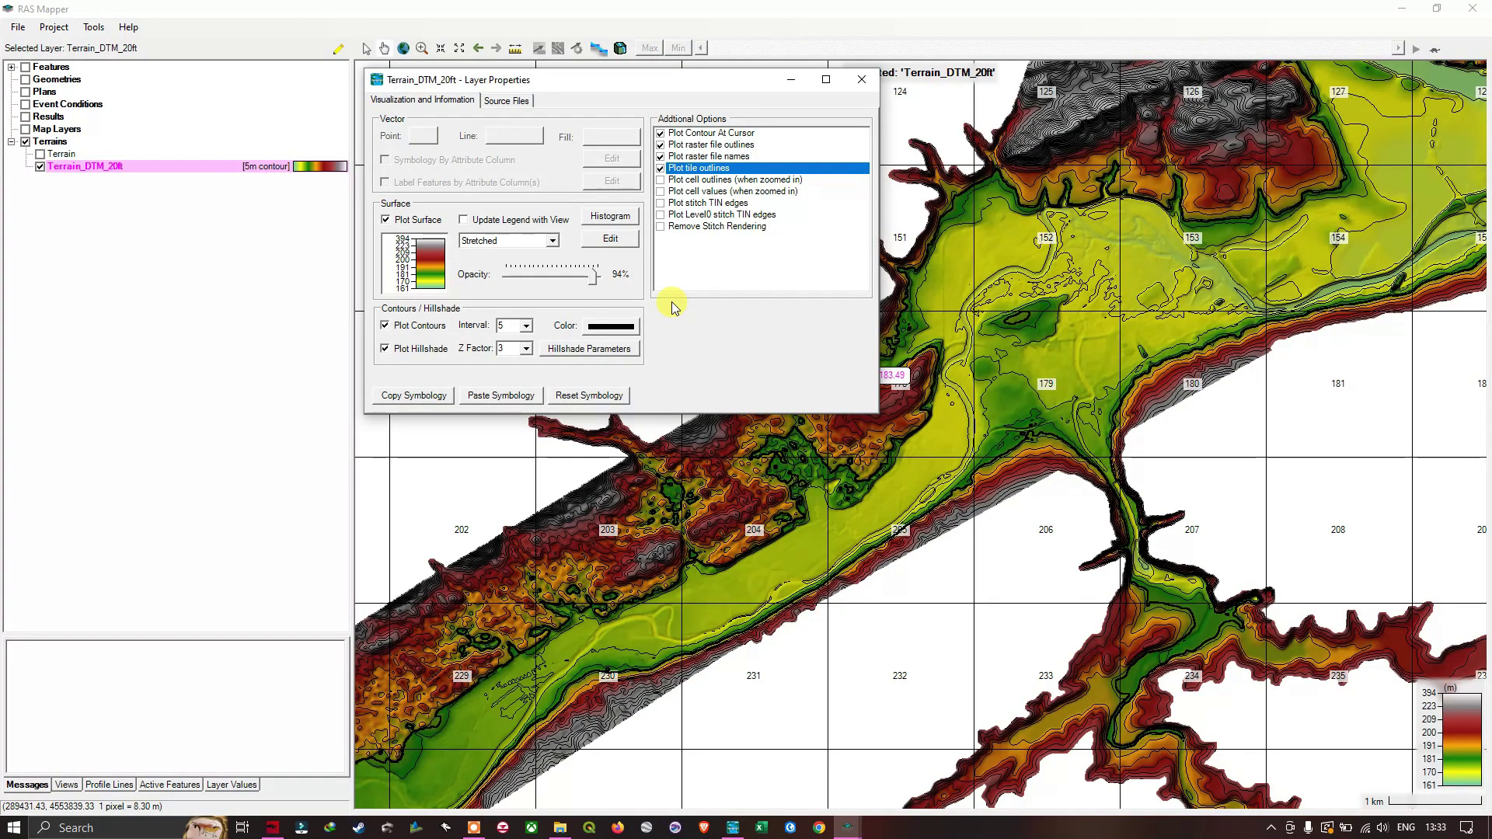
{"action": "left_click", "coordinate": [660, 181]}
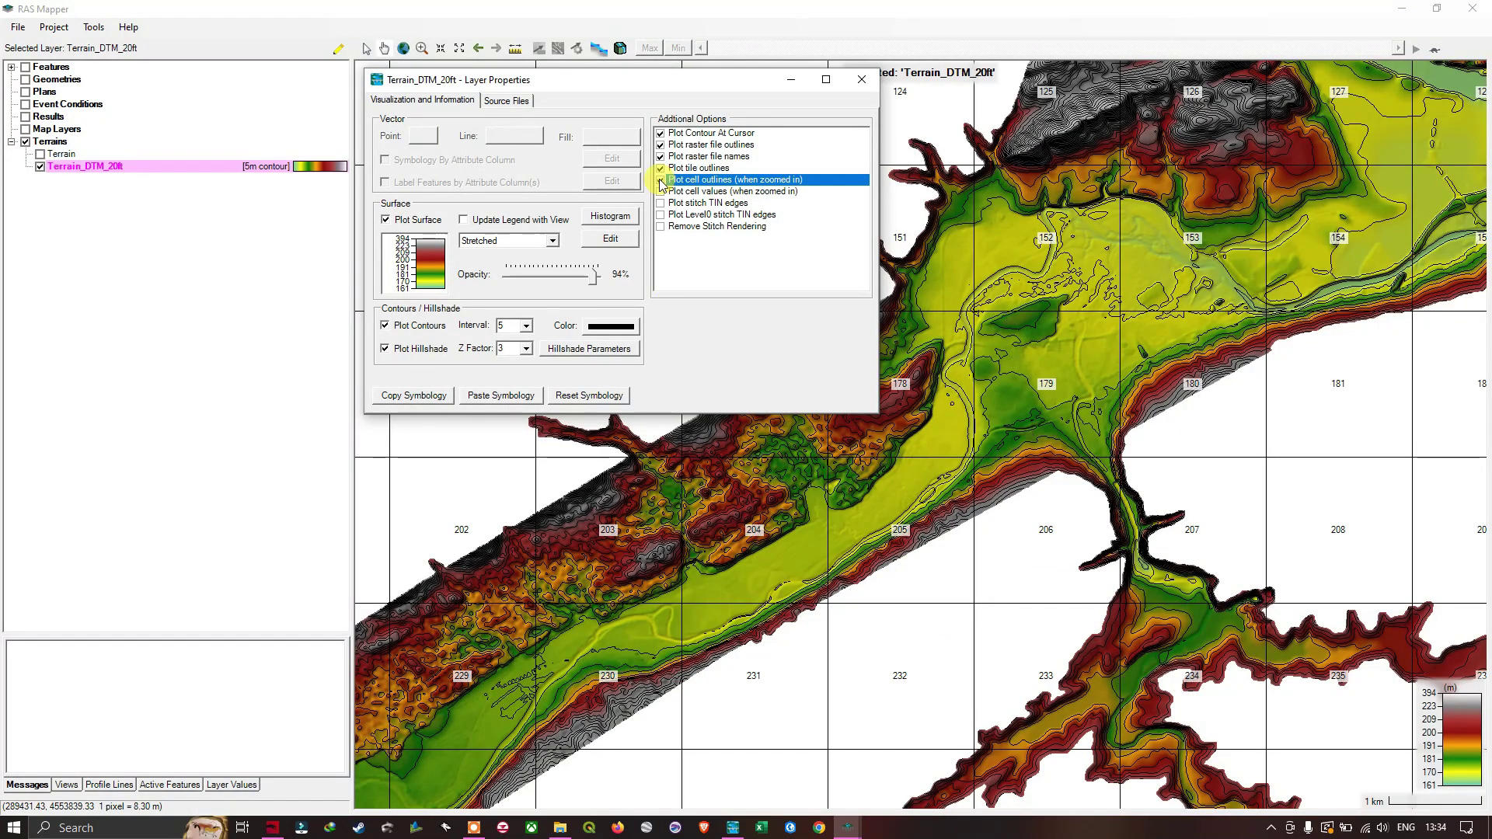
{"action": "left_click", "coordinate": [661, 192]}
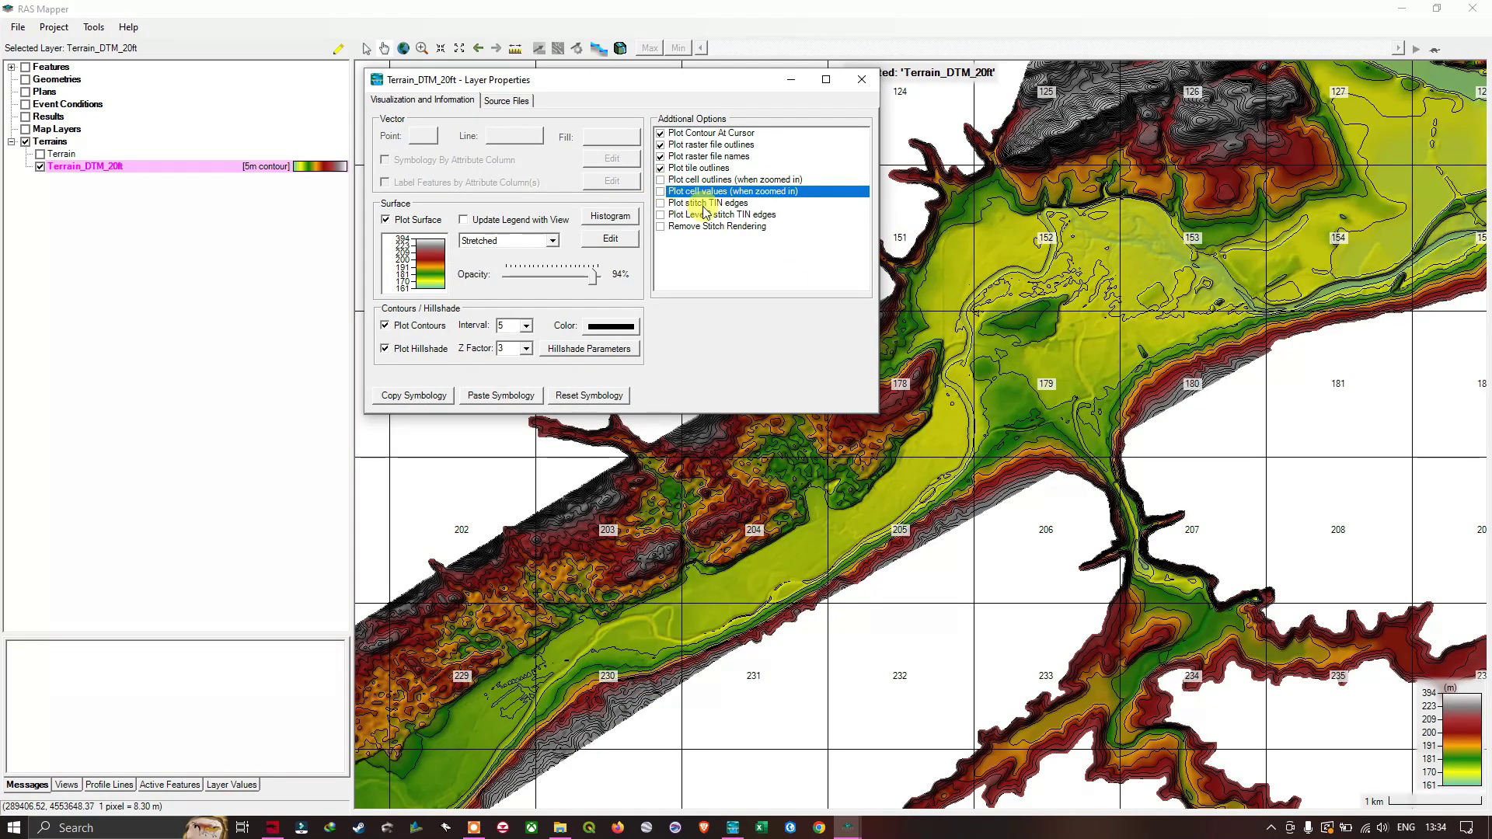
Turn off the tile outlines, raster file names, raster file outlines and contour-at-cursor options.
{"action": "left_click", "coordinate": [661, 168]}
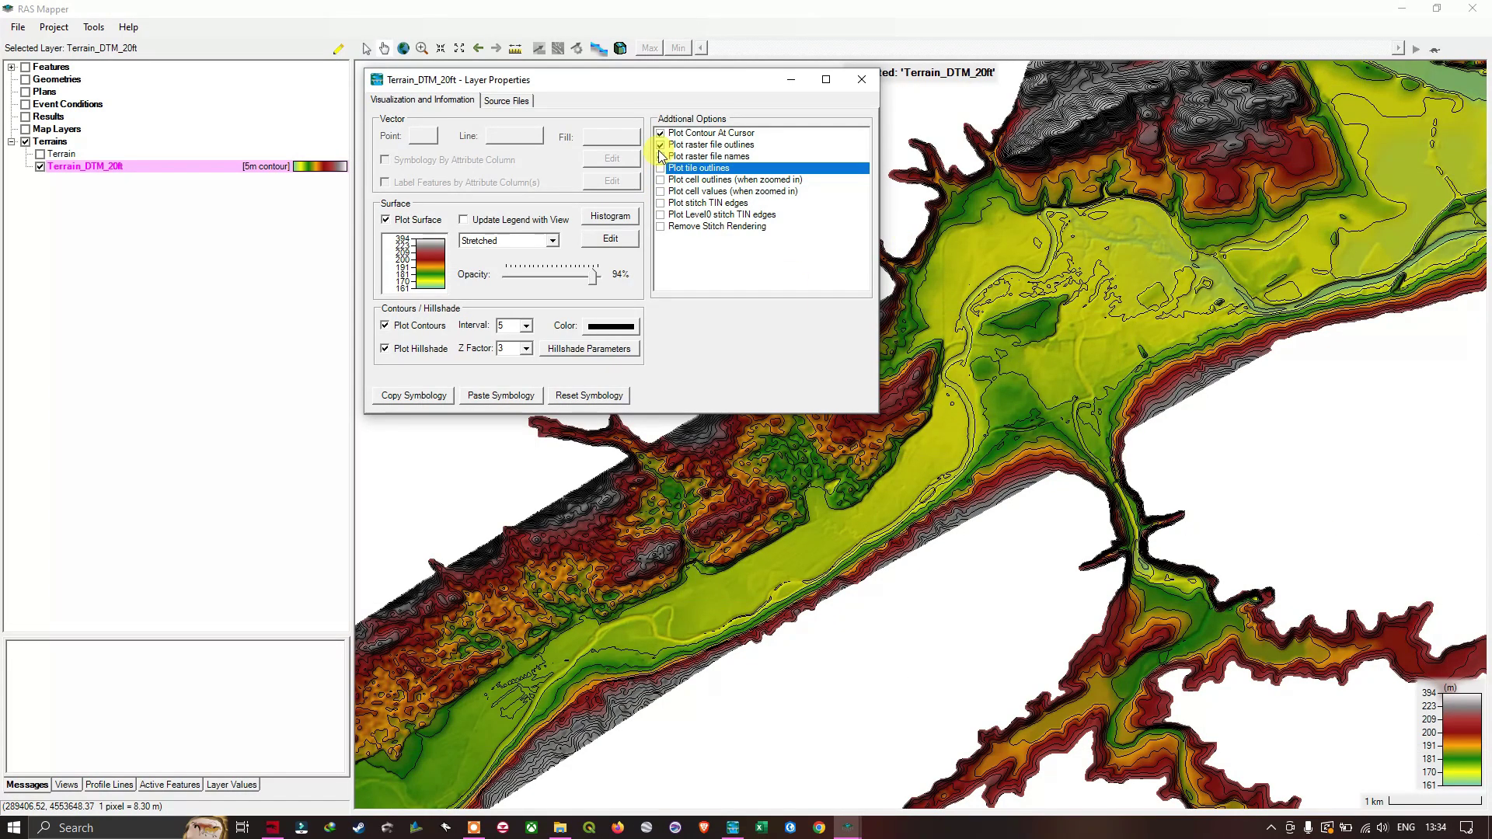
{"action": "left_click", "coordinate": [661, 156]}
{"action": "left_click", "coordinate": [661, 145]}
{"action": "left_click", "coordinate": [660, 132]}
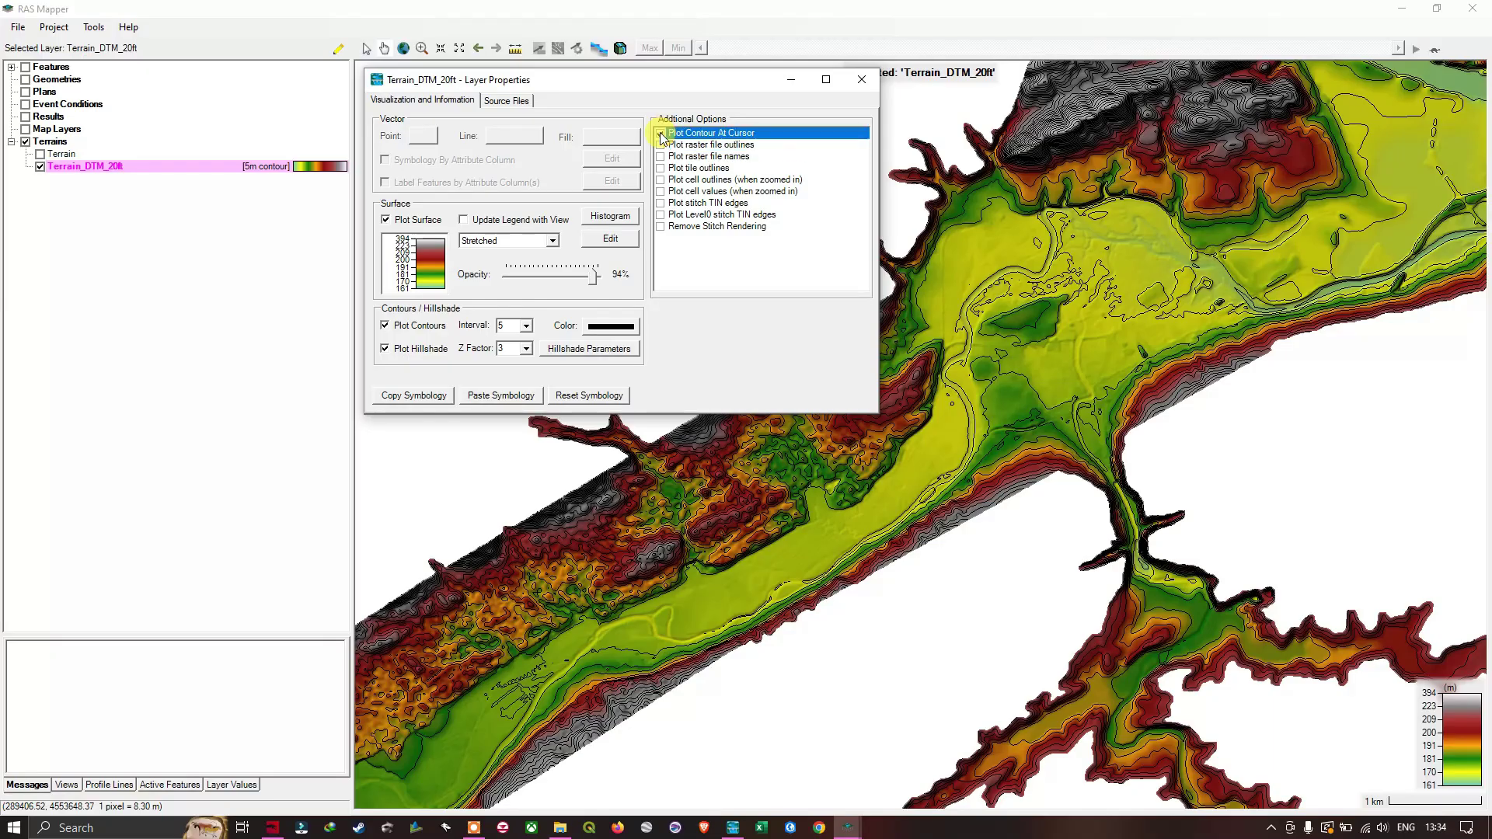
Set the surface opacity of Terrain_DTM_20ft to 100%, close its properties and inspect the contours around the river bend.
{"action": "left_click_drag", "start_coordinate": [597, 282], "coordinate": [611, 286]}
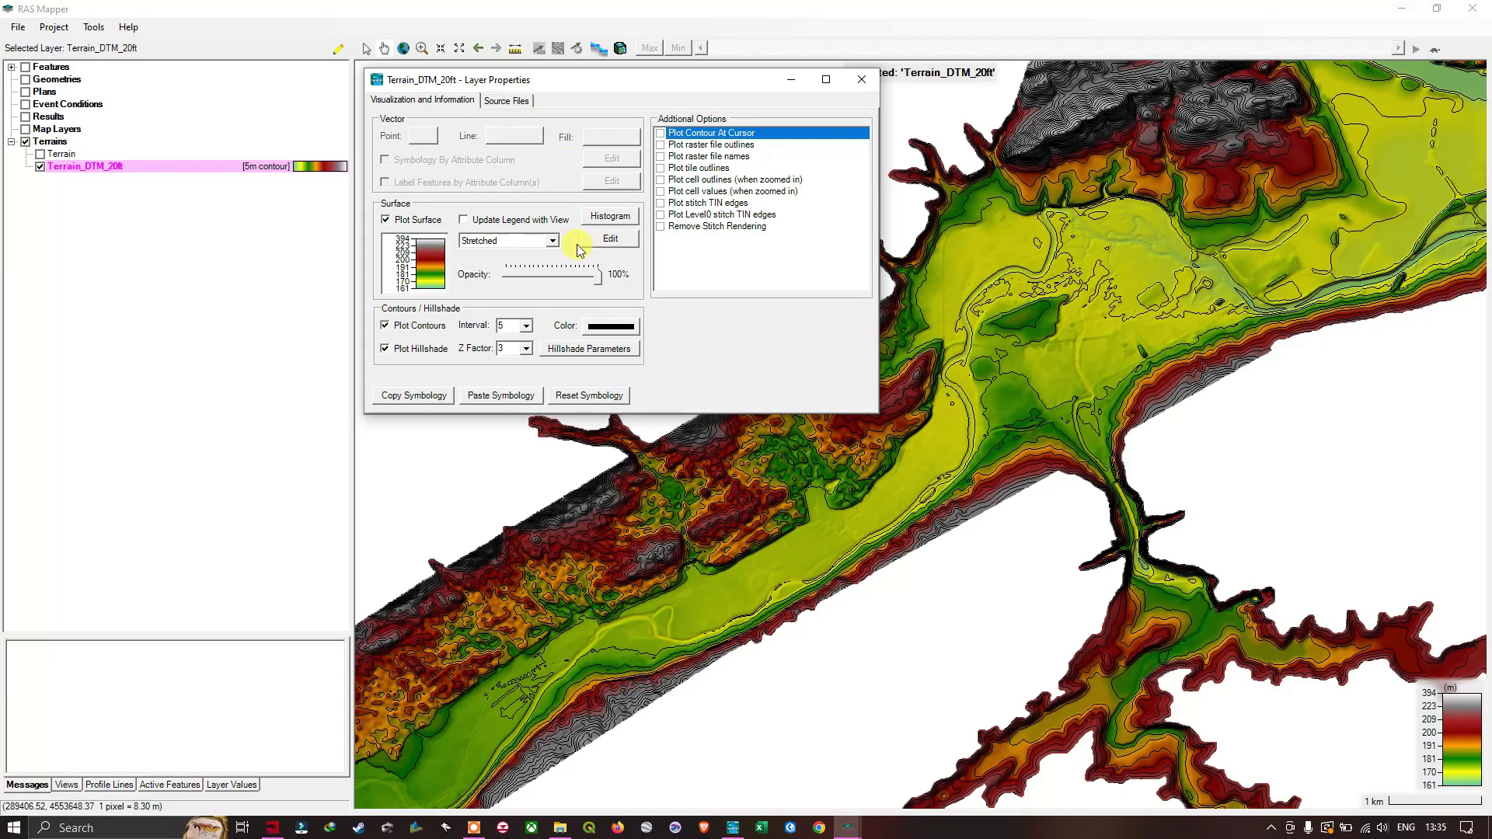
{"action": "left_click", "coordinate": [864, 80]}
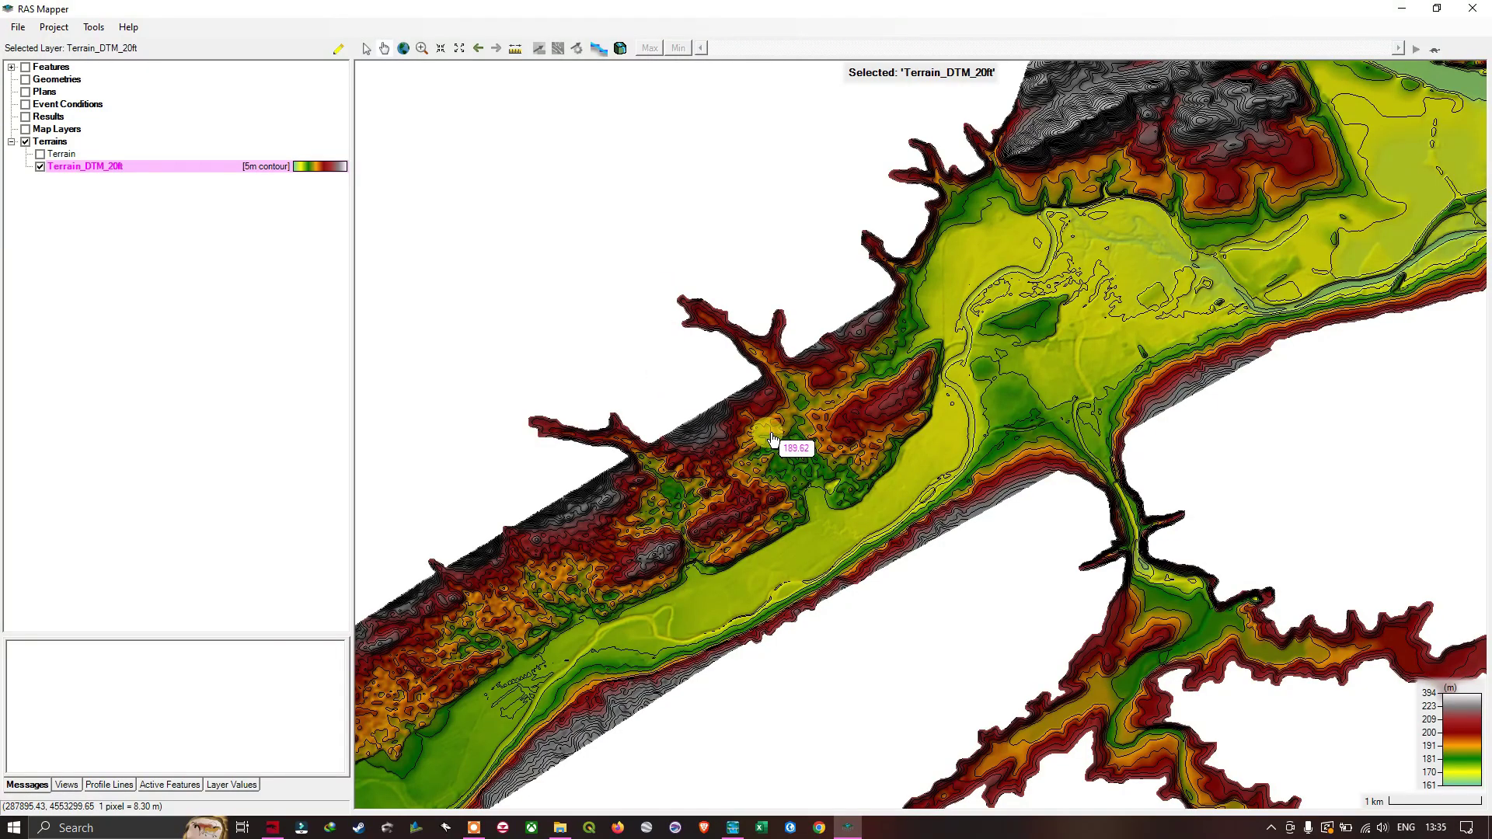
{"action": "scroll", "coordinate": [1033, 404], "scroll_direction": "up", "scroll_amount": 2}
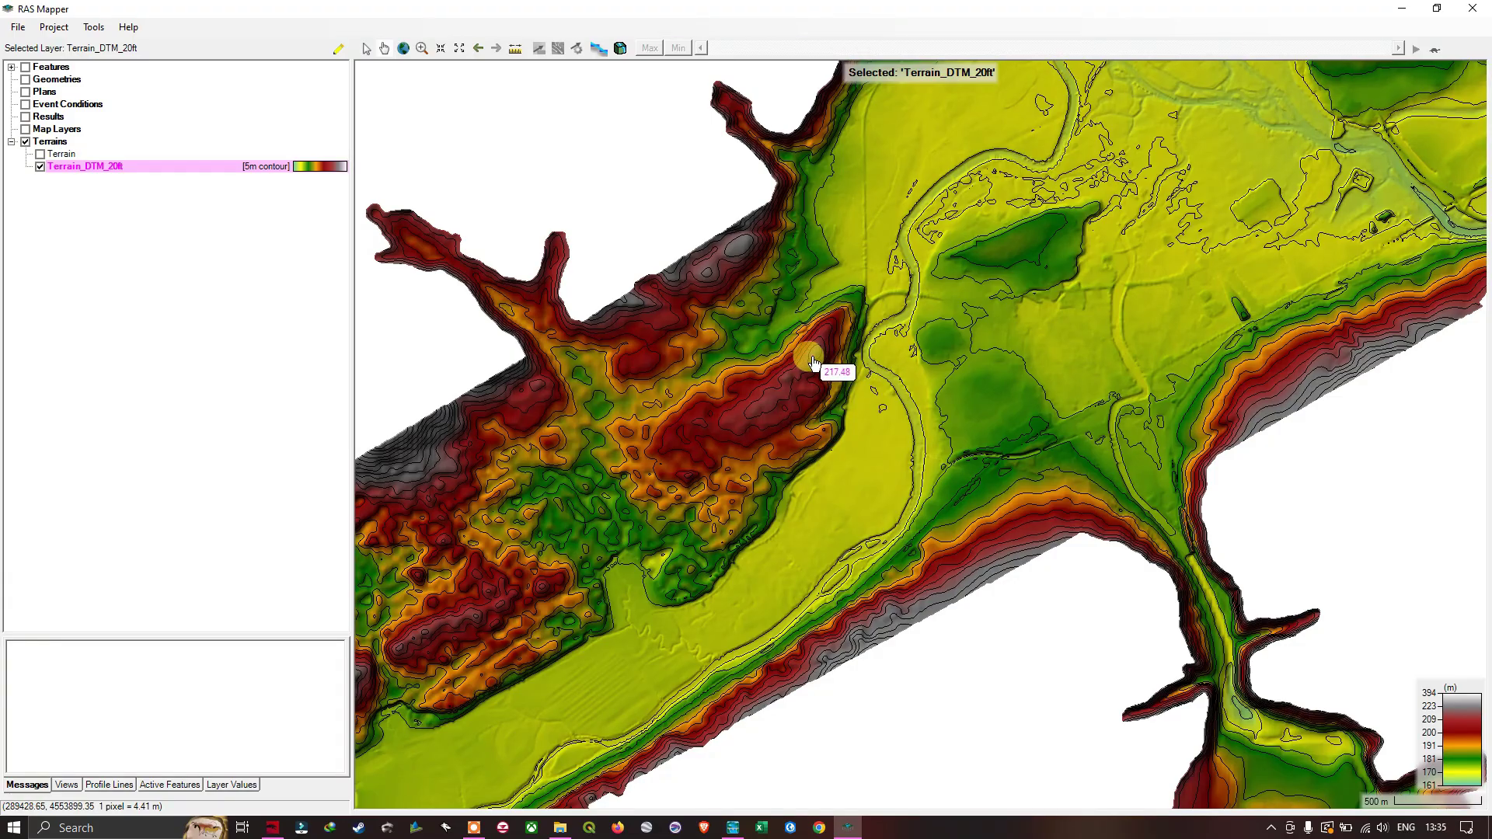
{"action": "scroll", "coordinate": [859, 342], "scroll_direction": "up", "scroll_amount": 1}
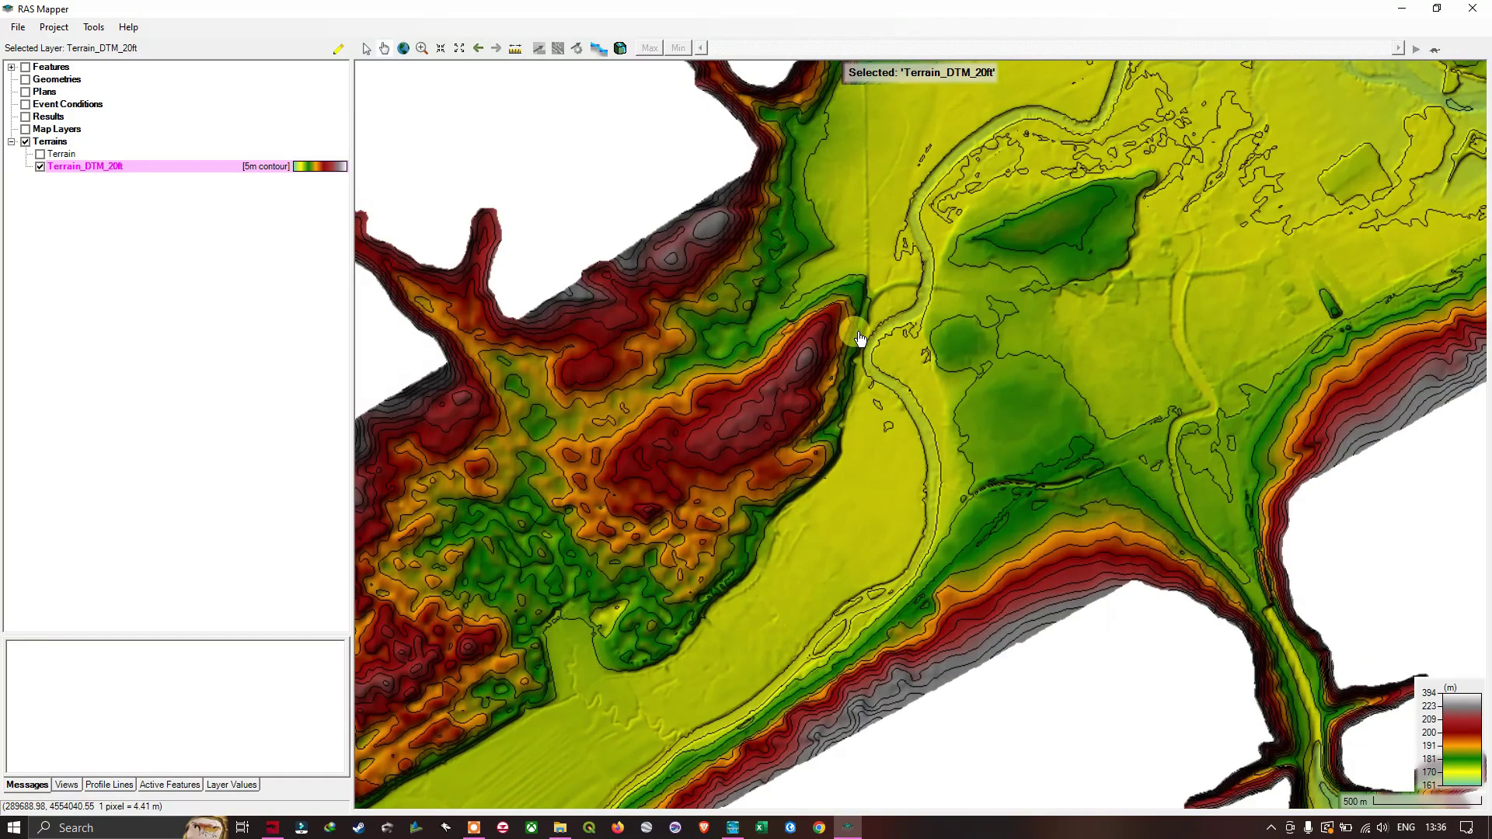
{"action": "scroll", "coordinate": [989, 344], "scroll_direction": "up", "scroll_amount": 1}
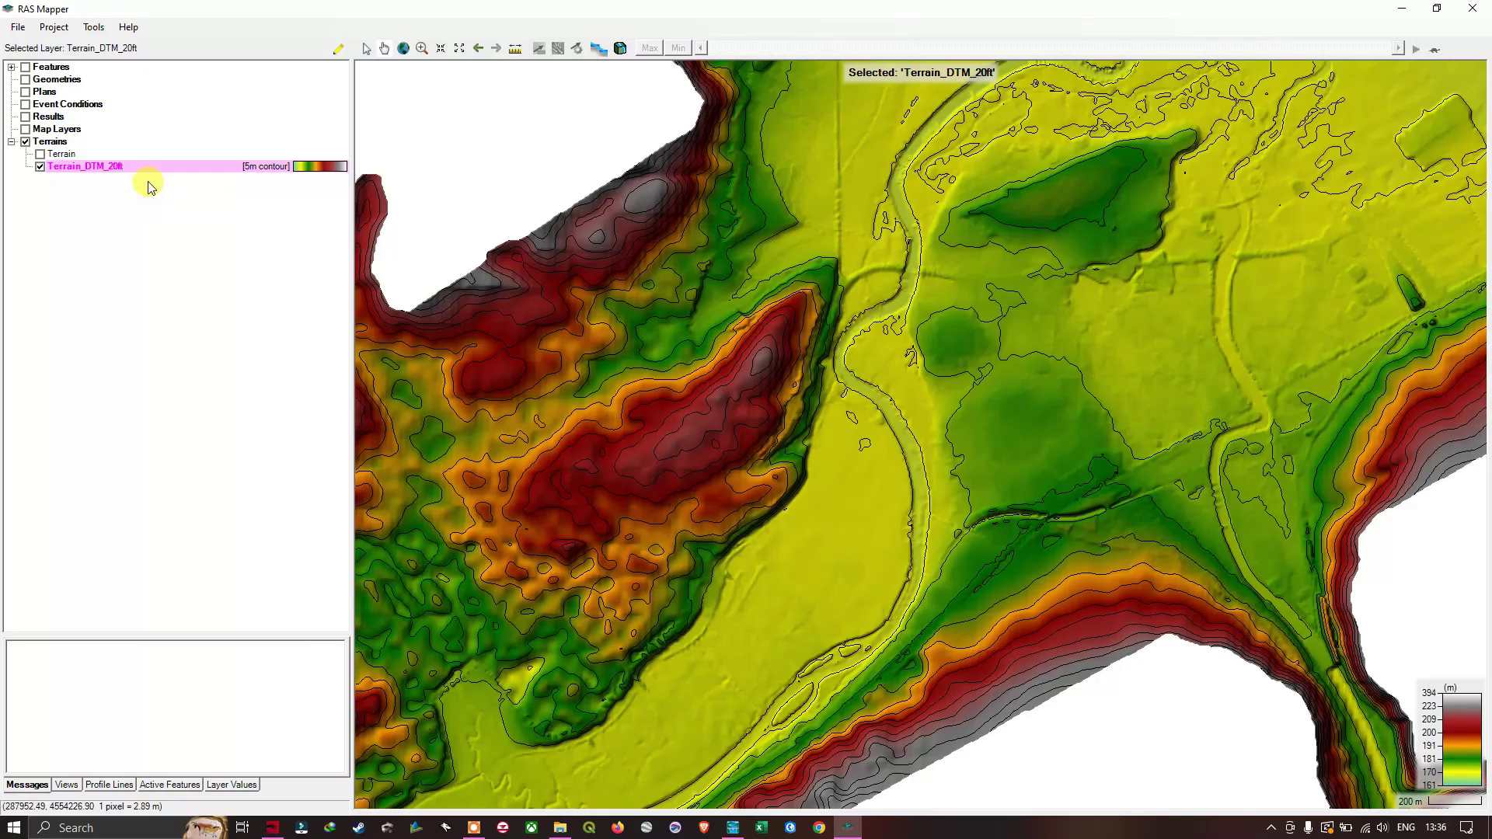
Turn off contour plotting in the image display properties of Terrain_DTM_20ft.
{"action": "right_click", "coordinate": [91, 165]}
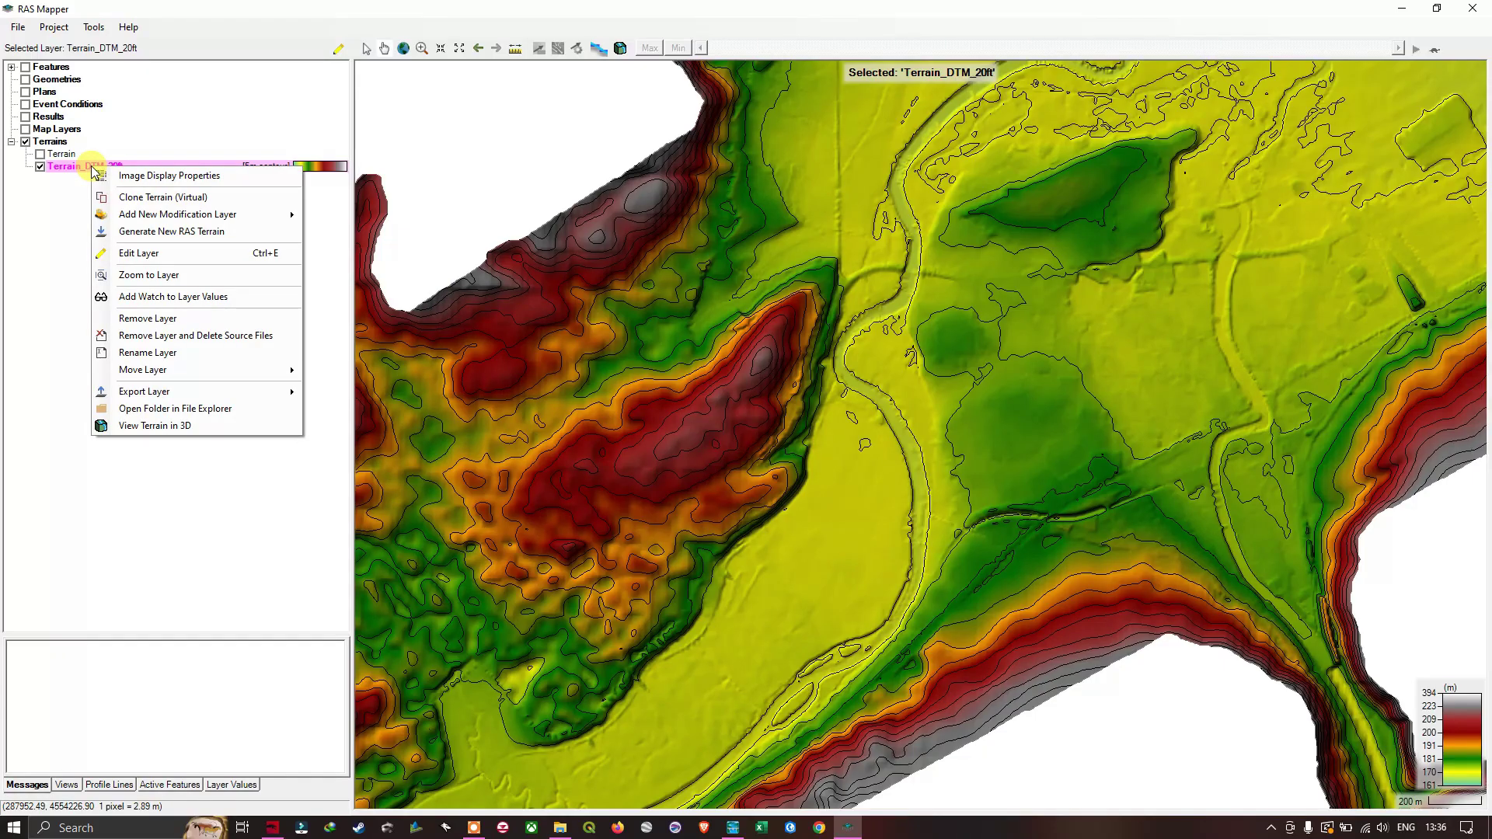
{"action": "left_click", "coordinate": [166, 176]}
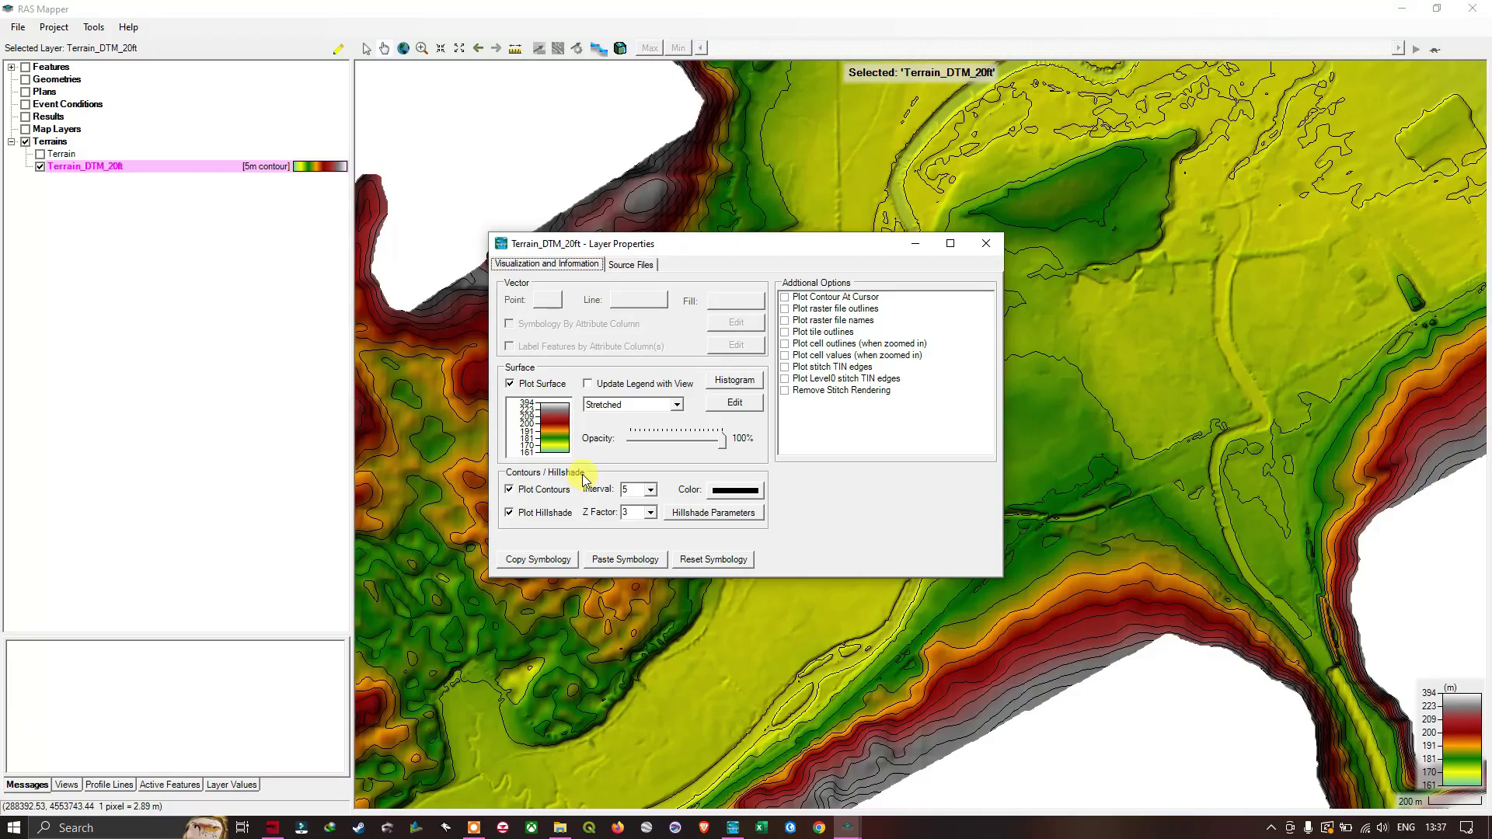
{"action": "left_click", "coordinate": [510, 491]}
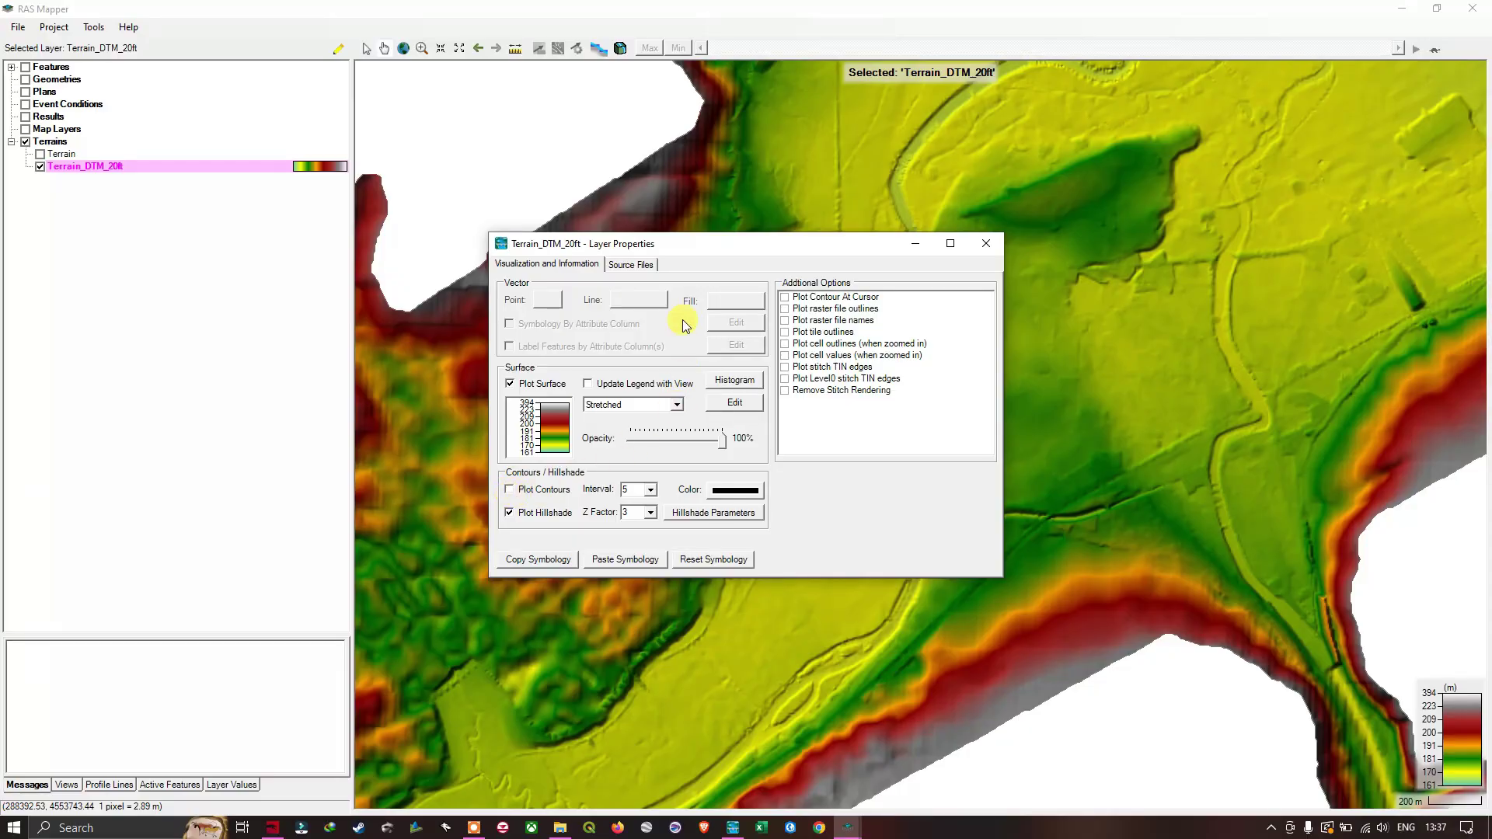
Review the elevation statistics, cell size and rounding of the terrain's source files, and close the layer properties.
{"action": "left_click", "coordinate": [637, 266]}
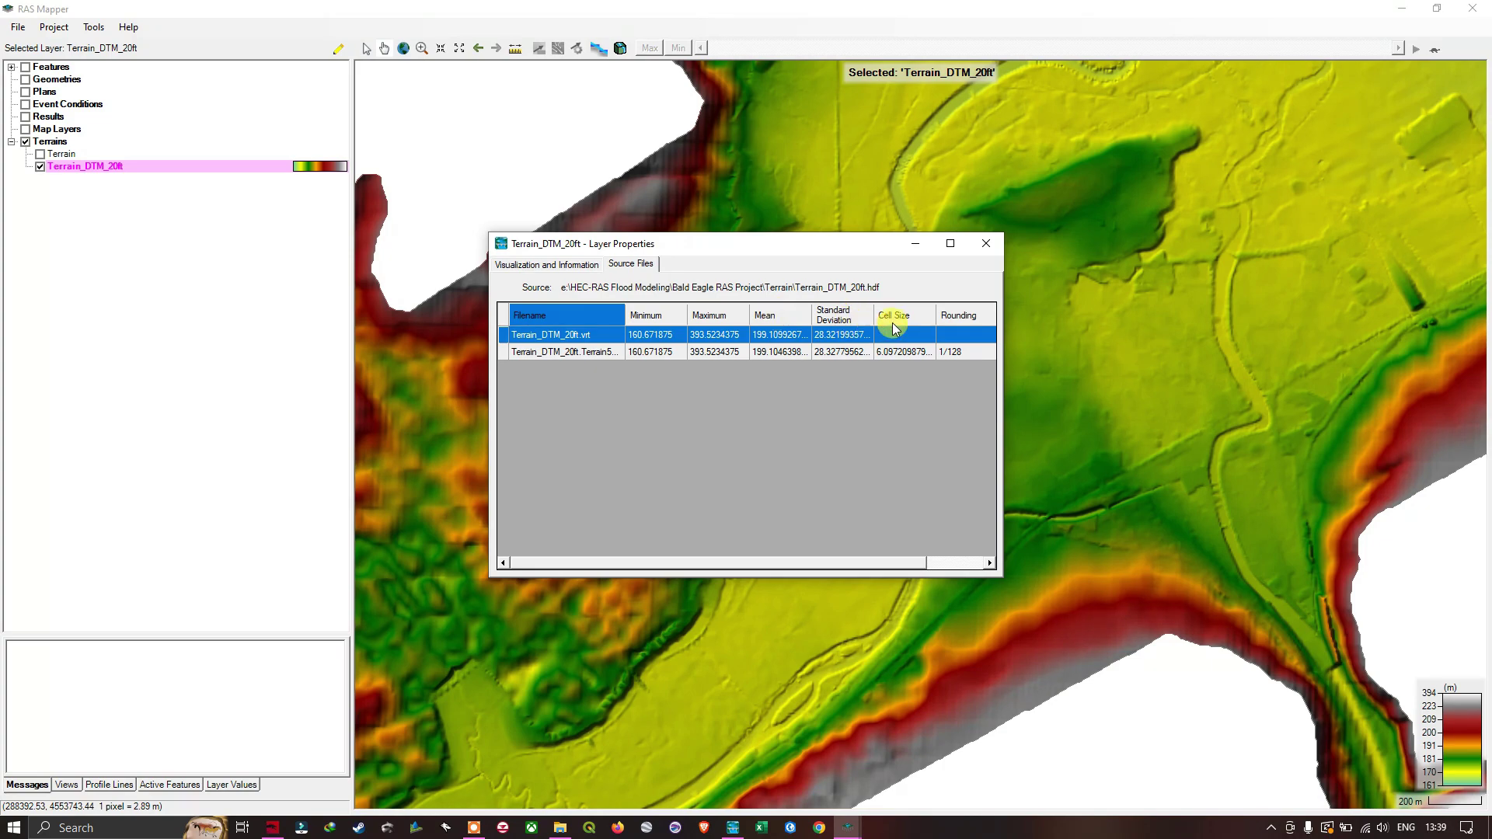
{"action": "left_click", "coordinate": [991, 562]}
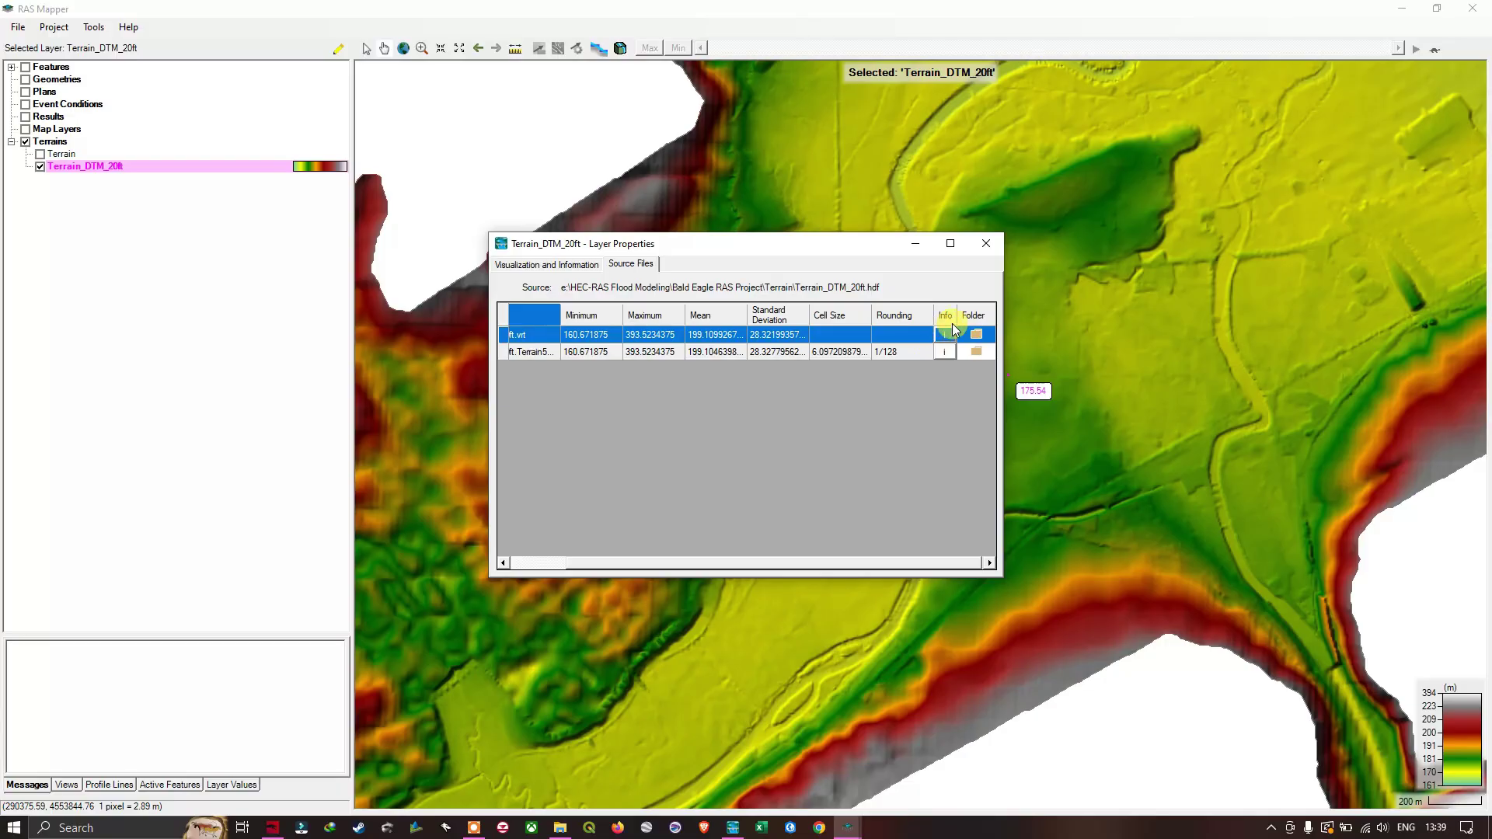
{"action": "left_click", "coordinate": [503, 562]}
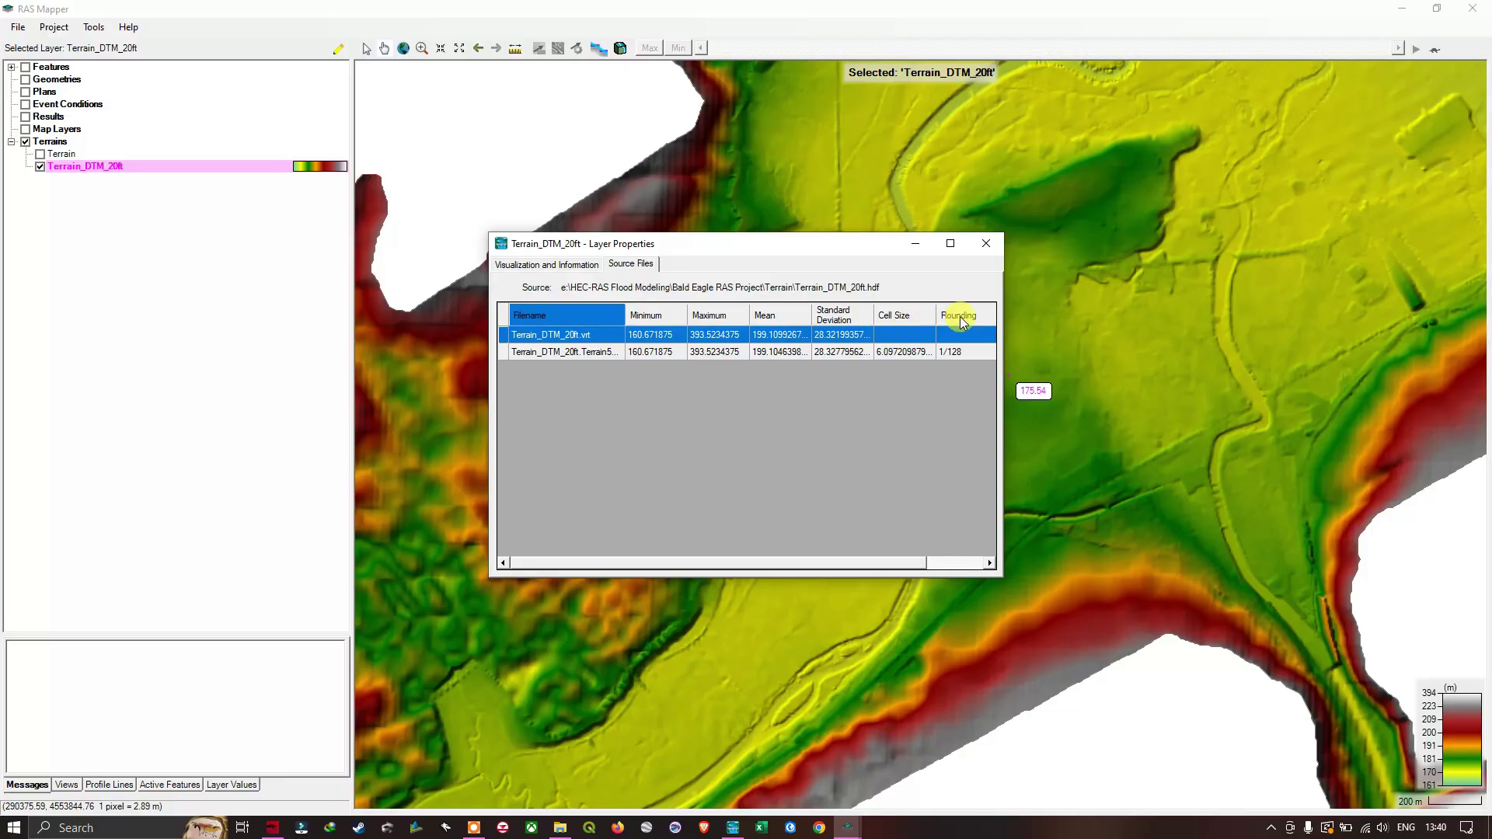
{"action": "left_click", "coordinate": [987, 244]}
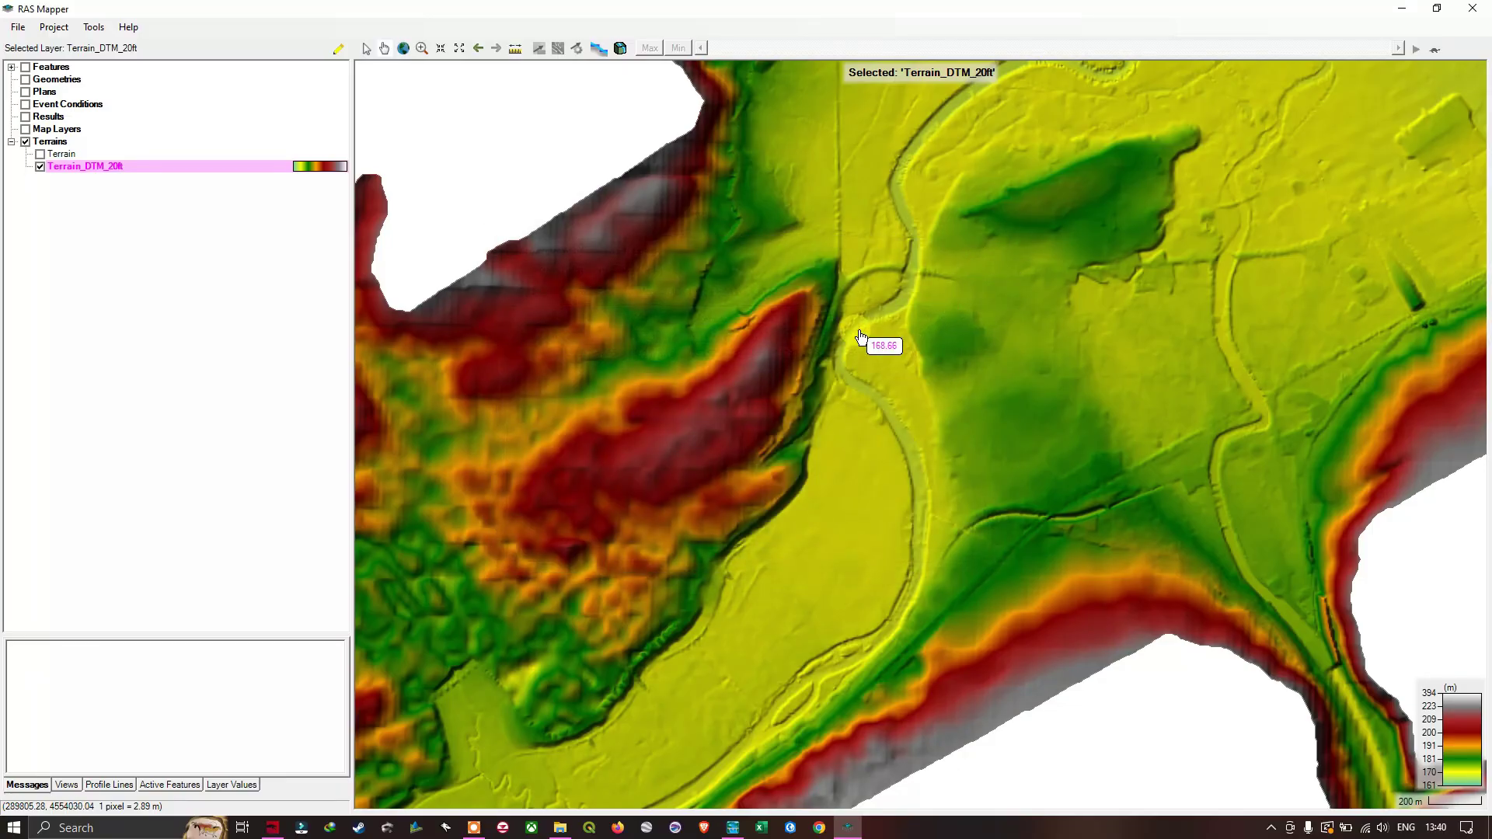
Inspect the terrain from the river bend southwest along the valley to the embankment crossing it.
{"action": "scroll", "coordinate": [864, 343], "scroll_direction": "down", "scroll_amount": 2}
{"action": "scroll", "coordinate": [894, 335], "scroll_direction": "down", "scroll_amount": 1}
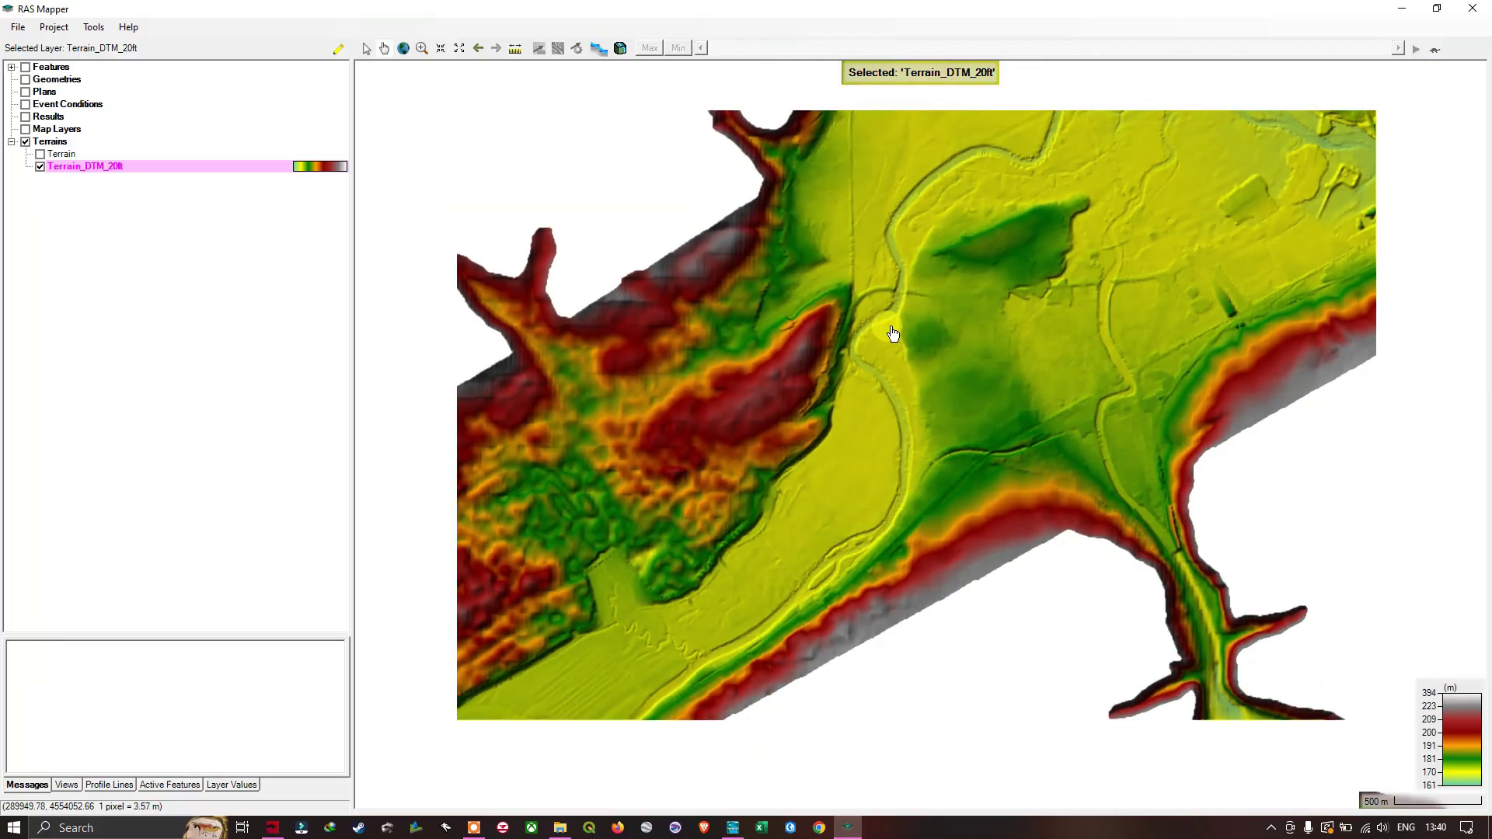
{"action": "mouse_move", "coordinate": [907, 331]}
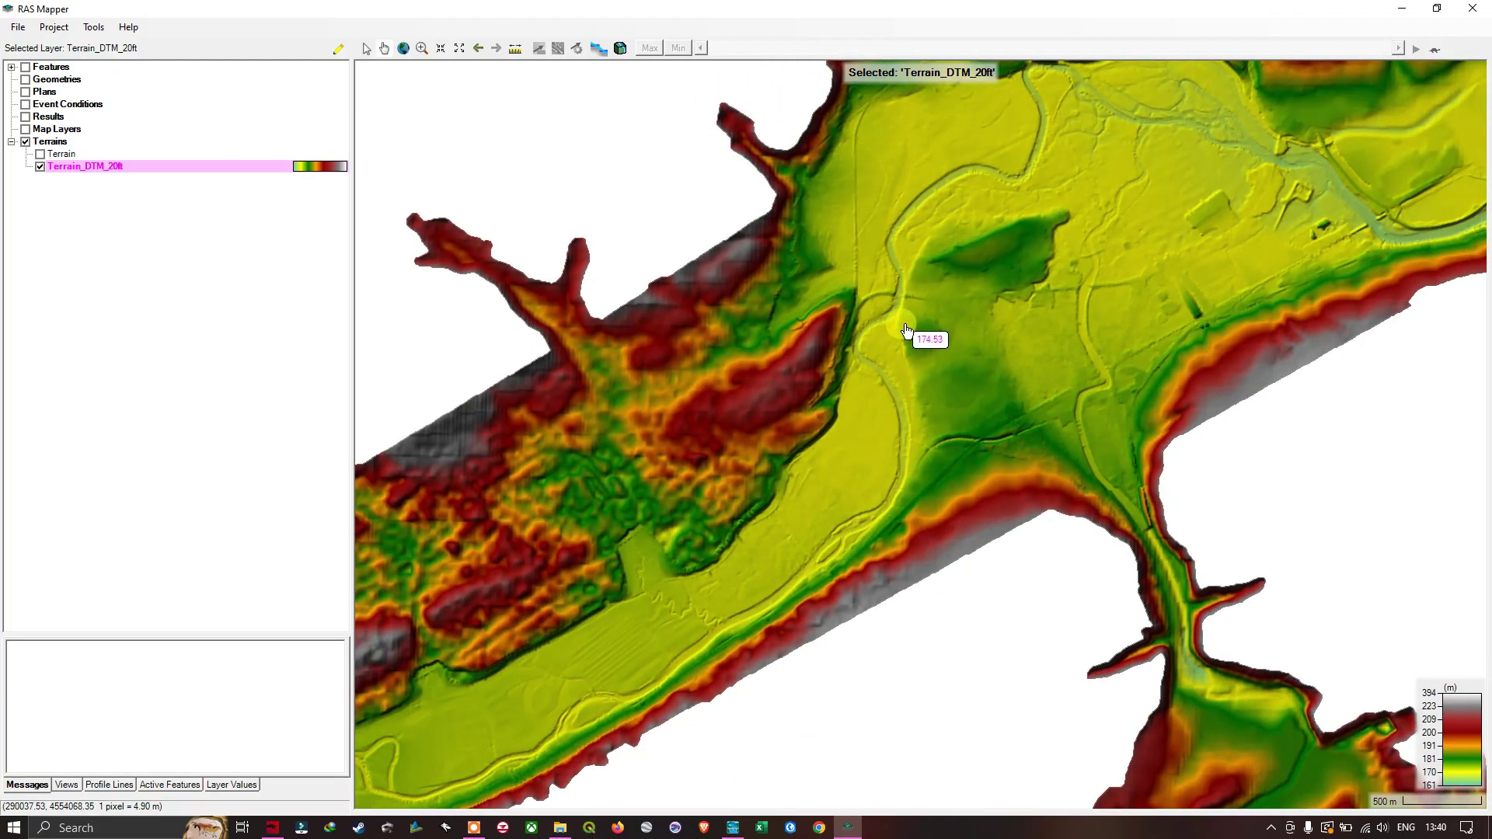
{"action": "scroll", "coordinate": [910, 326], "scroll_direction": "down", "scroll_amount": 1}
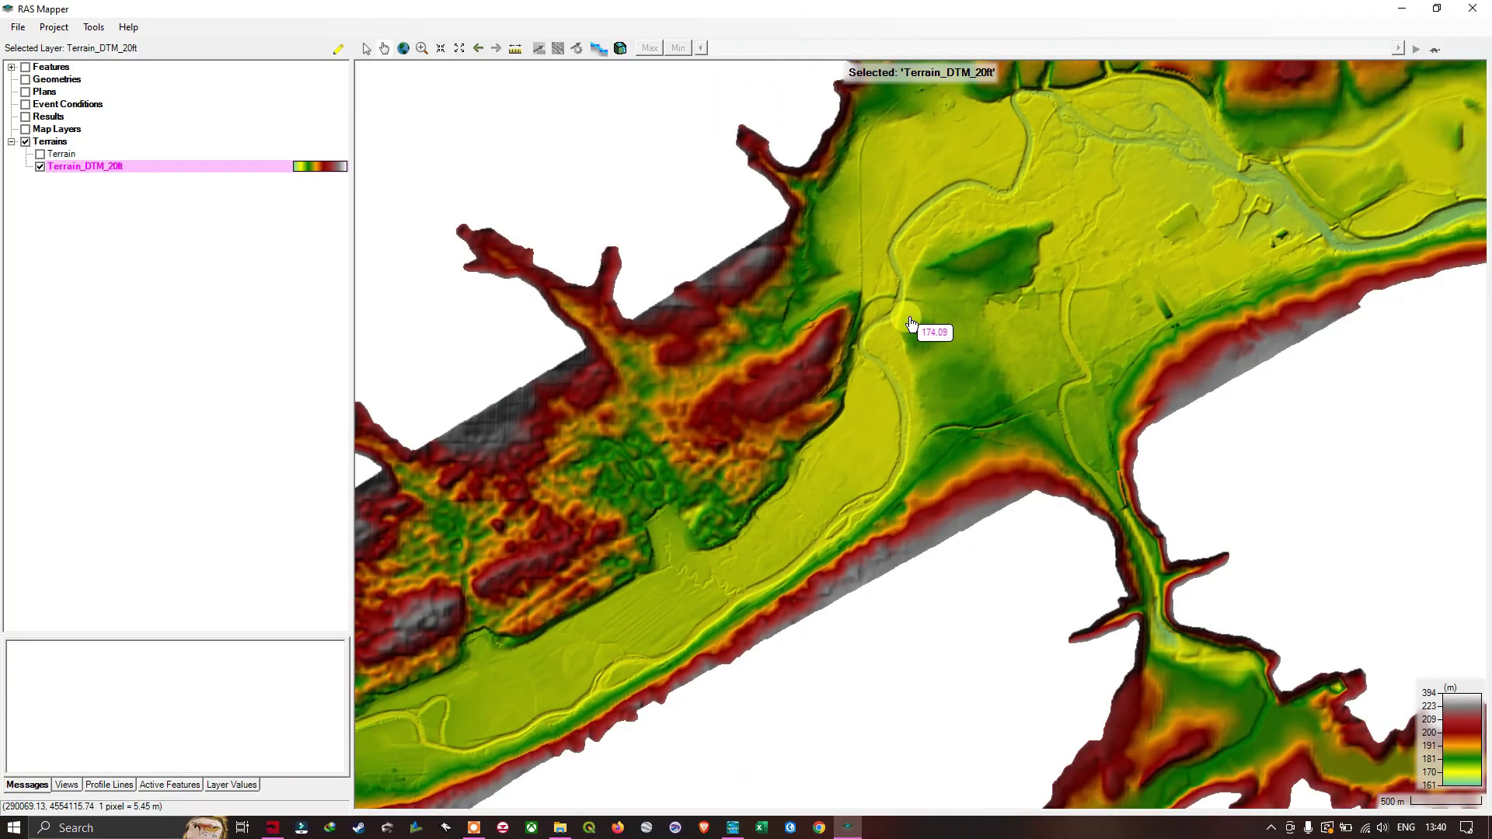
{"action": "scroll", "coordinate": [964, 313], "scroll_direction": "down", "scroll_amount": 1}
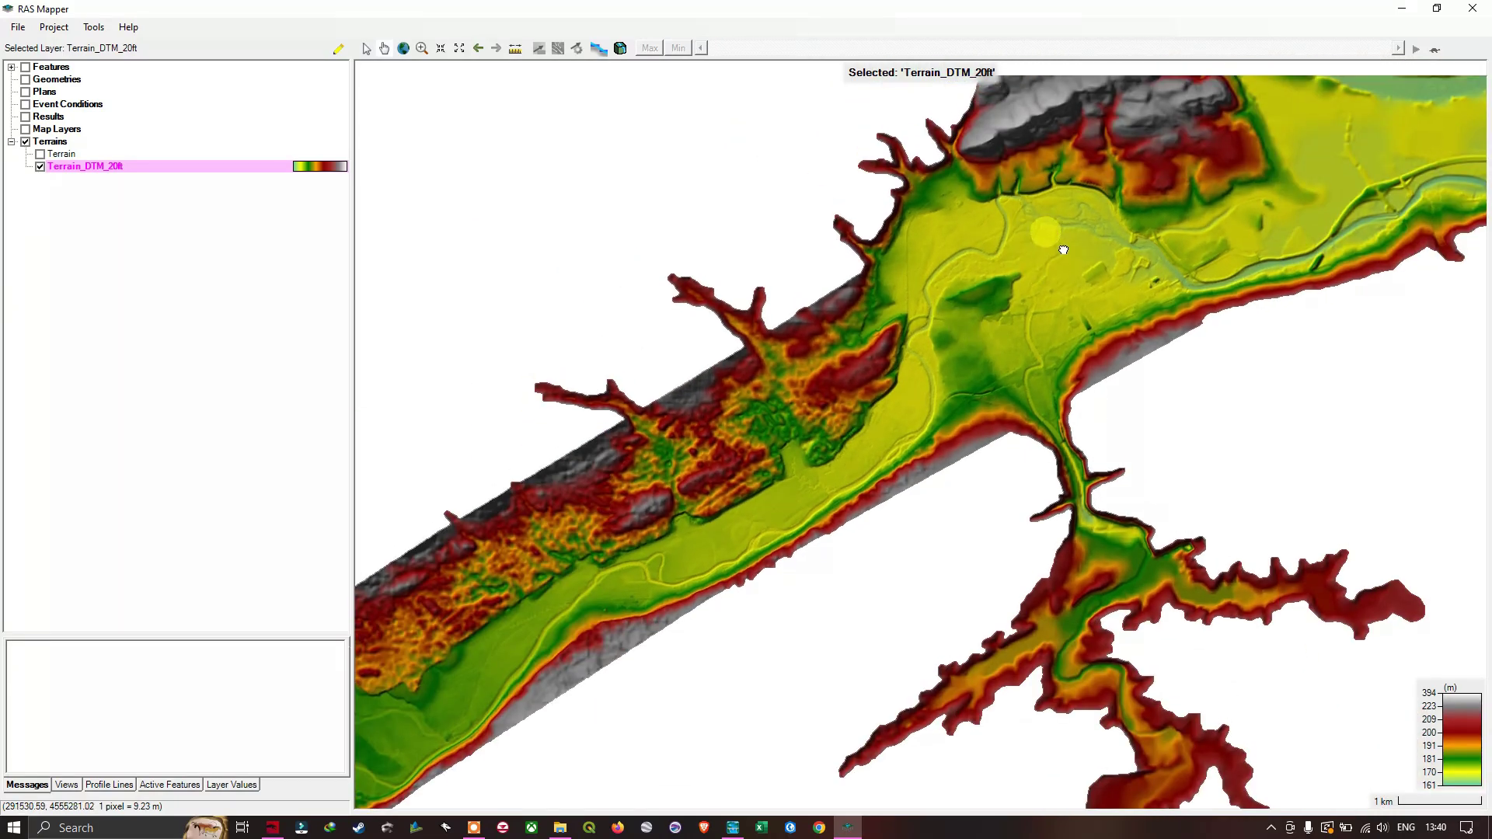
{"action": "left_click_drag", "start_coordinate": [1043, 233], "coordinate": [1042, 307]}
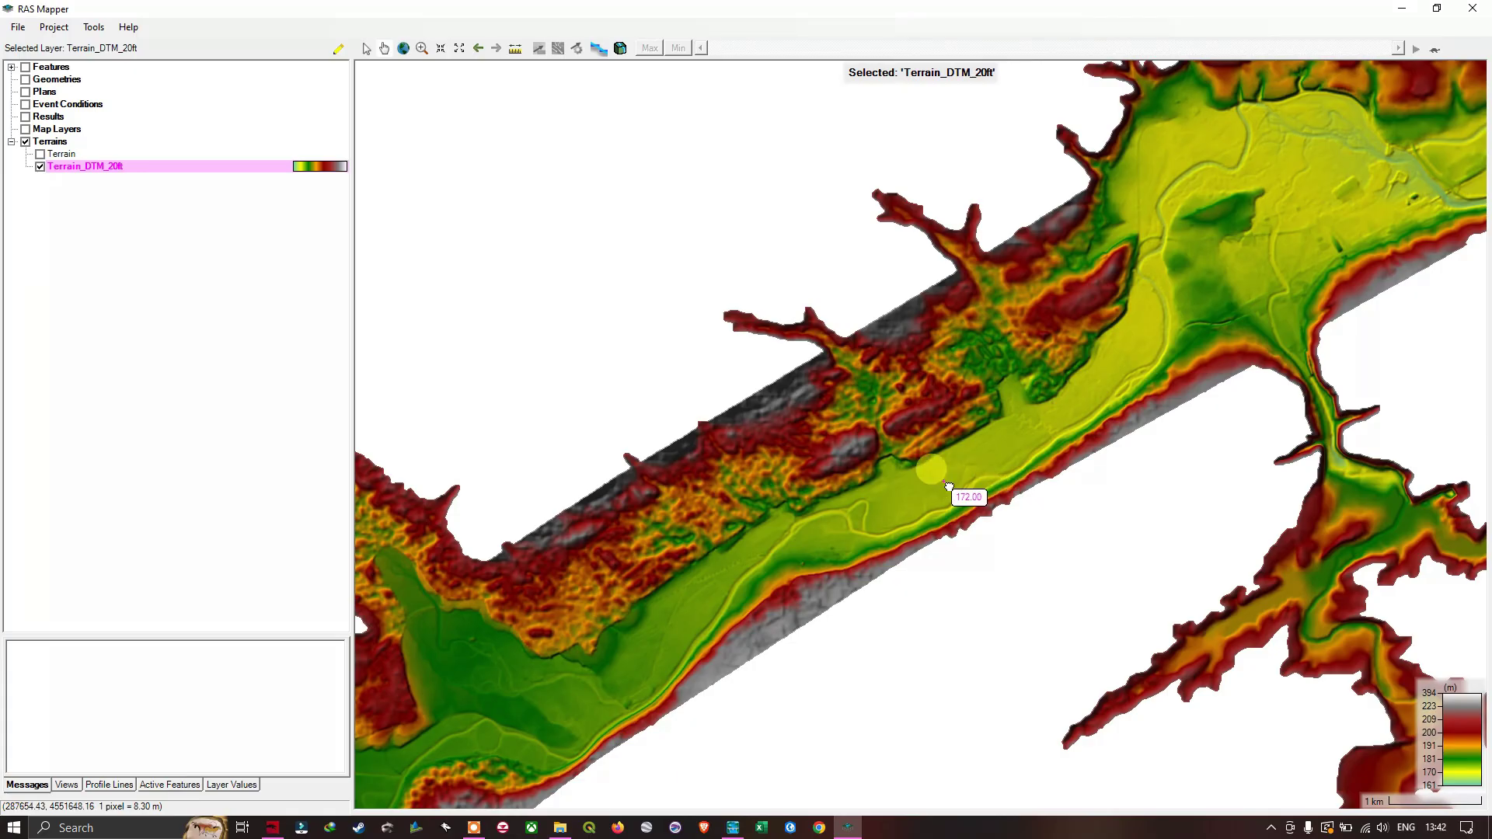
{"action": "left_click_drag", "start_coordinate": [993, 479], "coordinate": [1182, 300]}
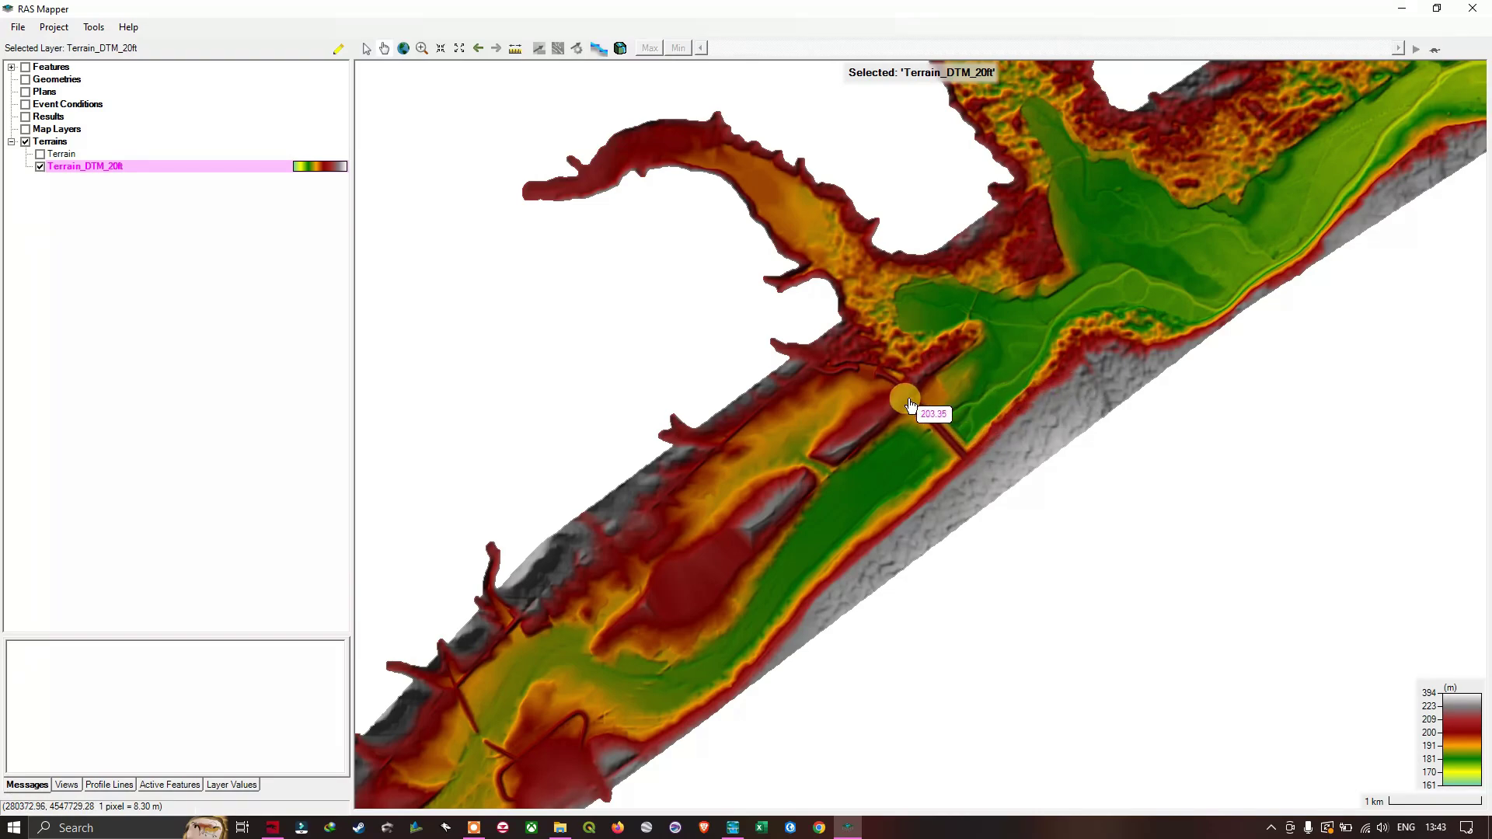
{"action": "scroll", "coordinate": [836, 450], "scroll_direction": "down", "scroll_amount": 1}
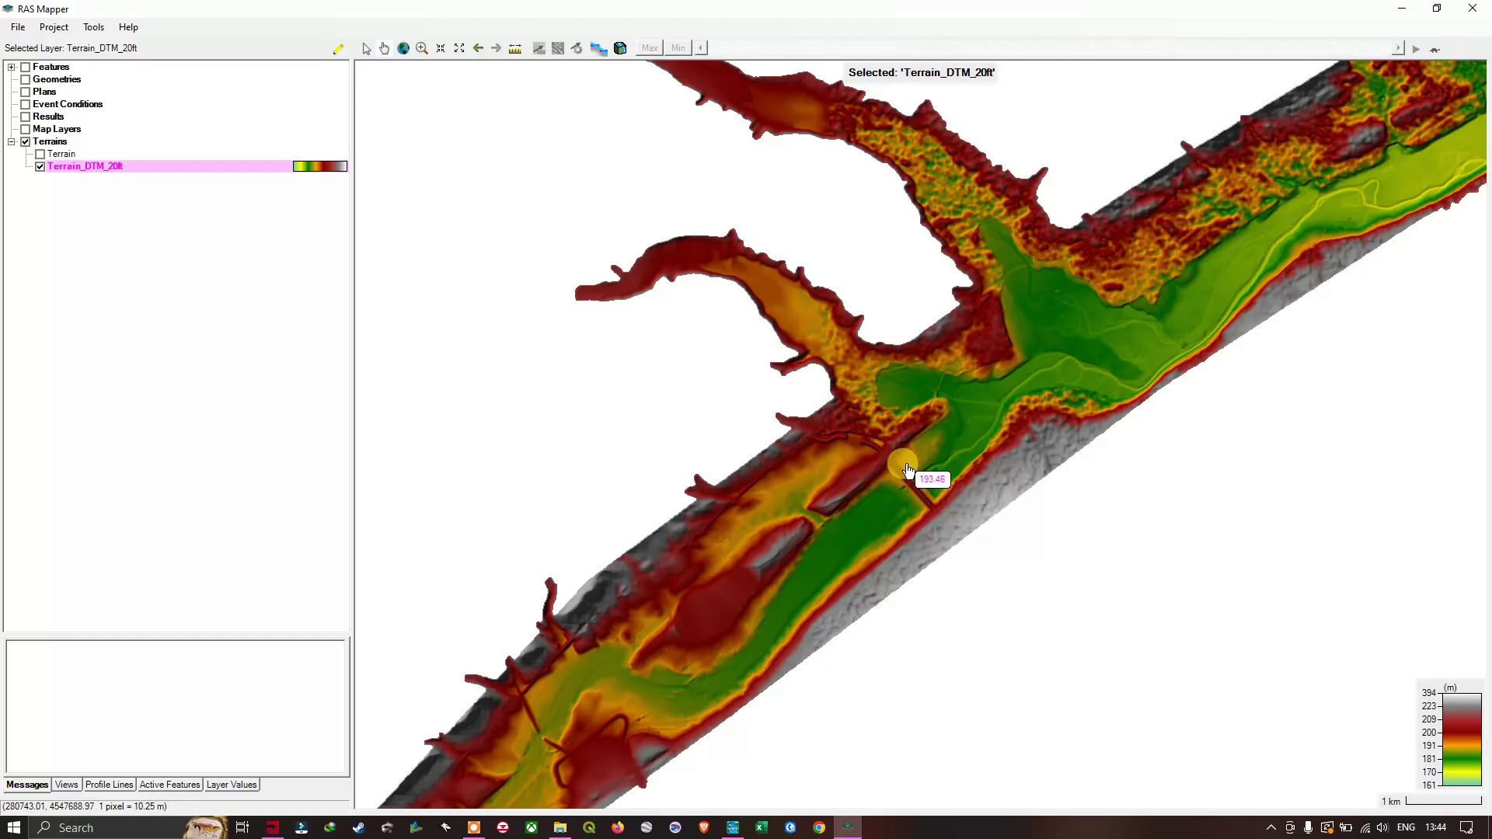
{"action": "scroll", "coordinate": [917, 392], "scroll_direction": "up", "scroll_amount": 1}
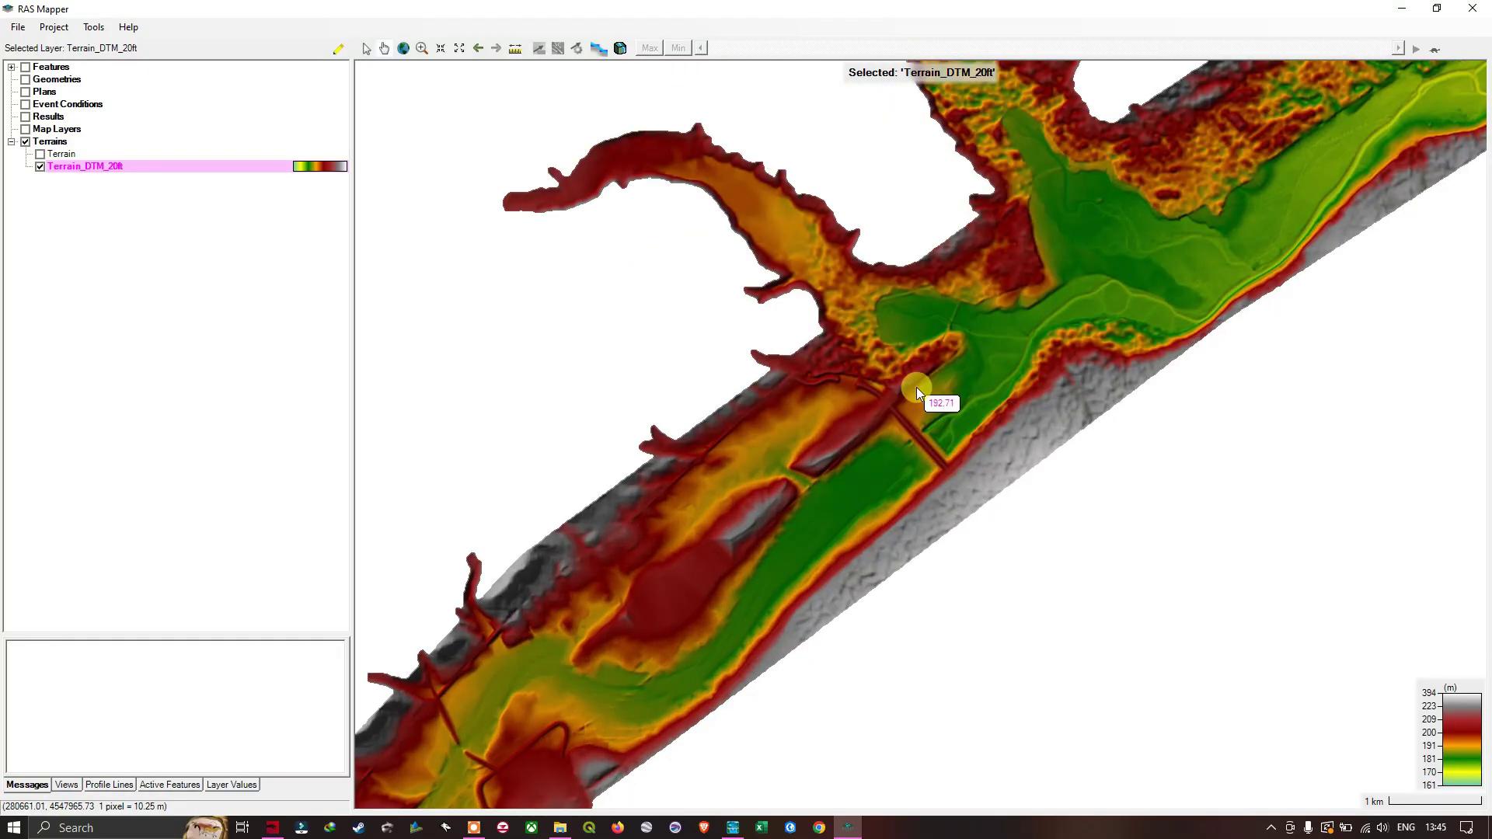